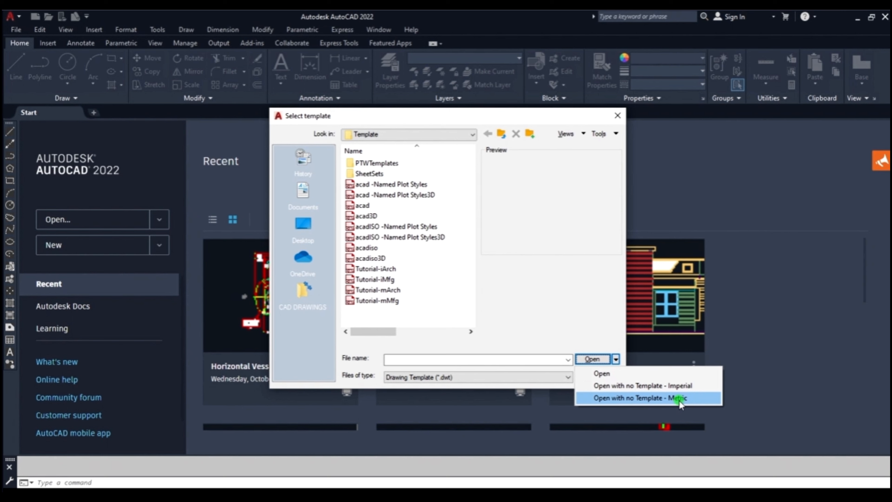
- Start a new metric drawing without a template and select the Drafting & Annotation workspace
click(691, 399)
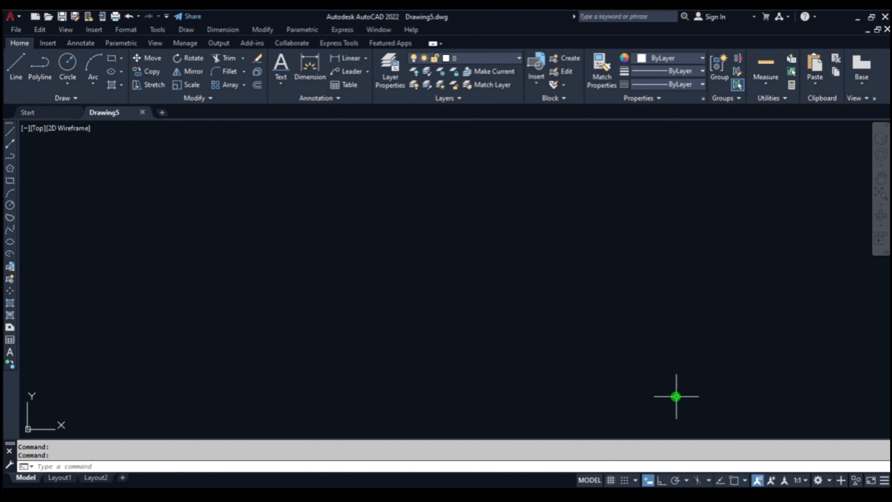
click(830, 481)
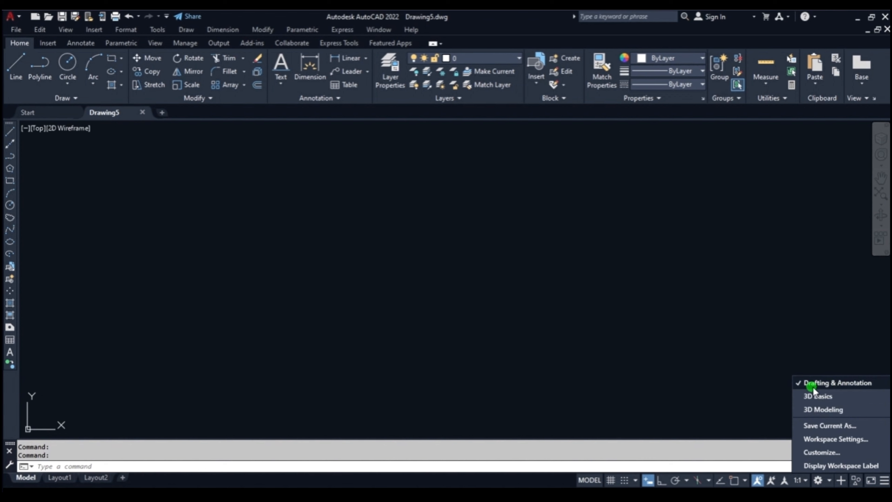
click(837, 384)
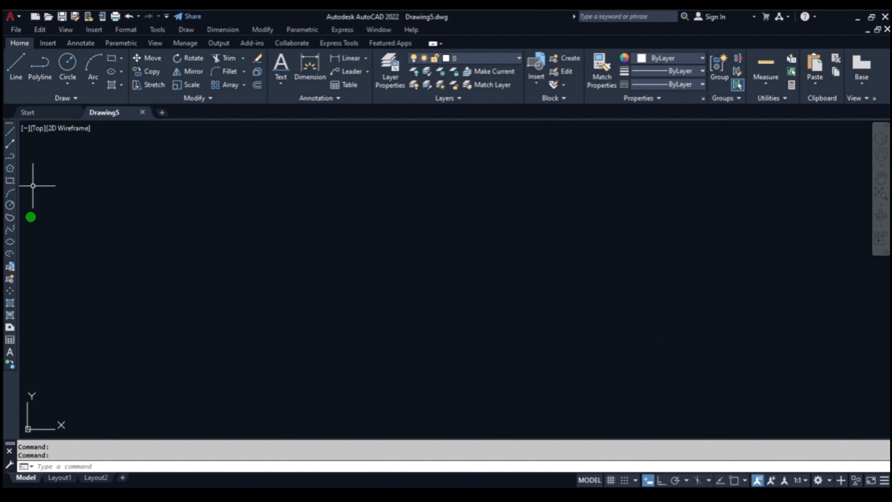
click(166, 17)
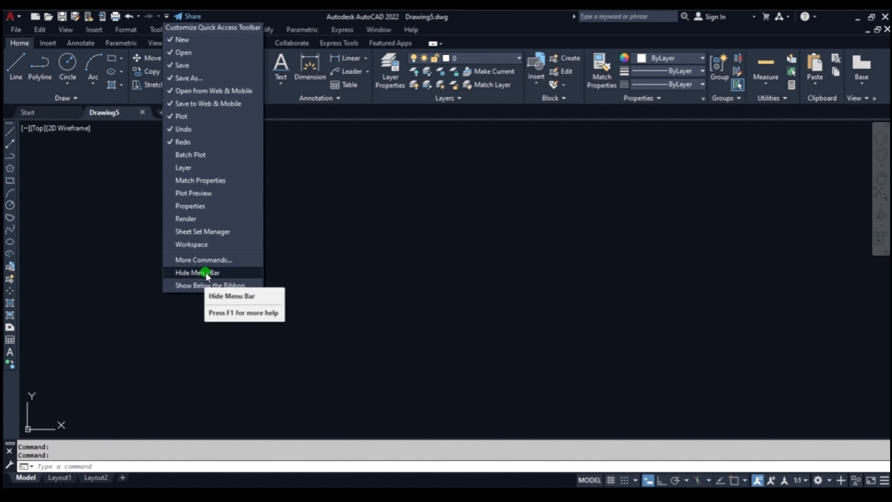
click(334, 223)
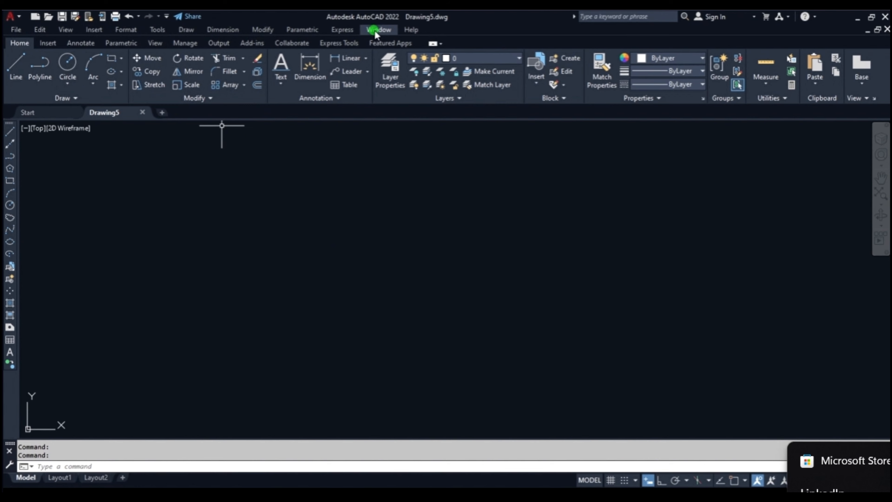
click(223, 29)
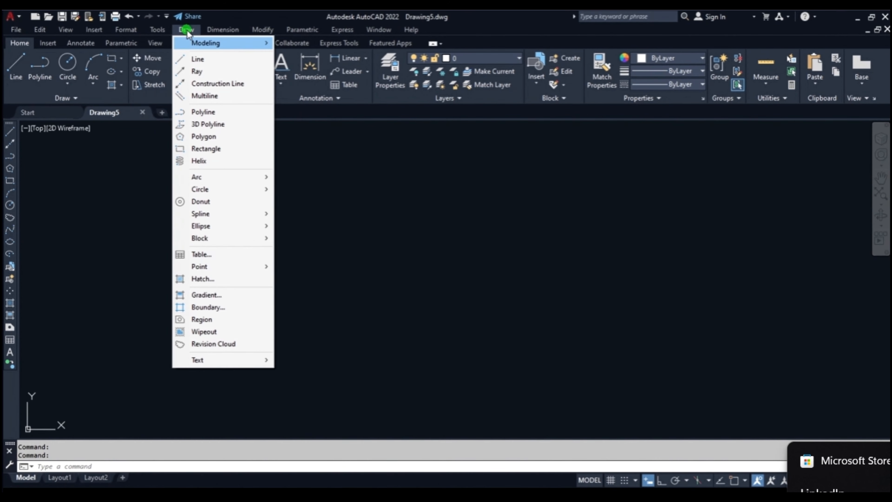
mouse_move(258, 31)
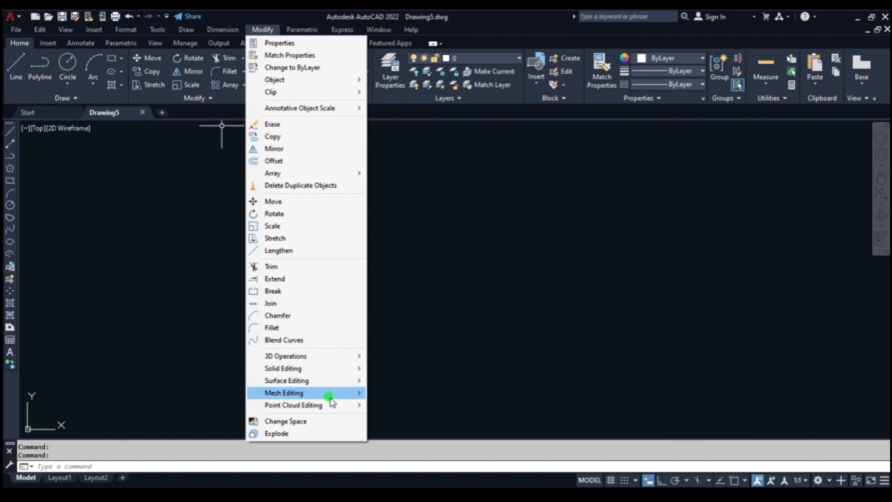
mouse_move(332, 399)
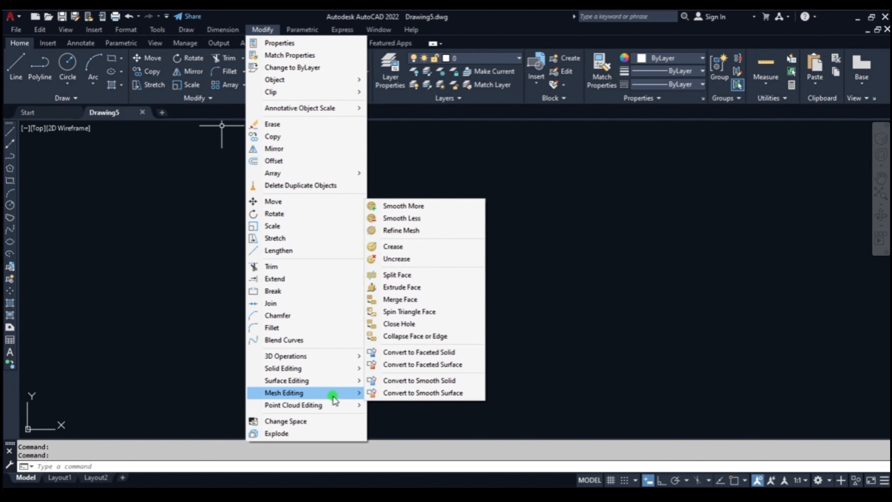
- Display the Modify toolbar and dock it vertically along the right edge of the drawing area
mouse_move(158, 30)
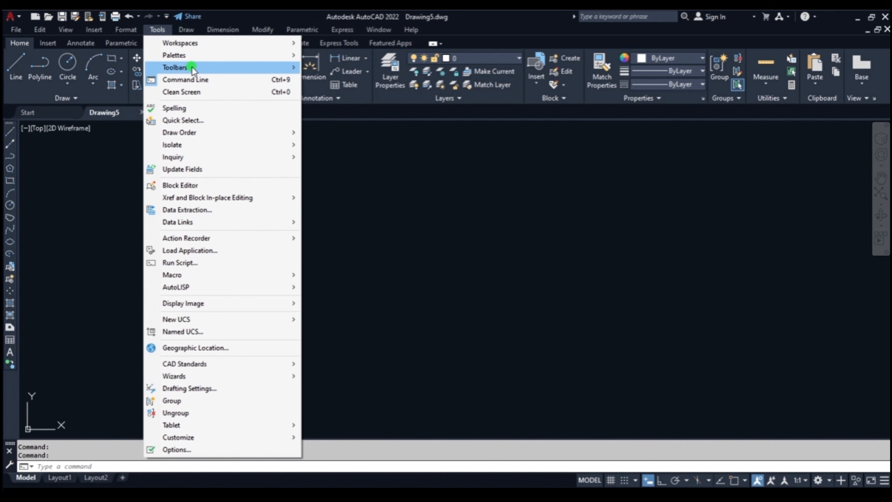
mouse_move(192, 66)
mouse_move(337, 70)
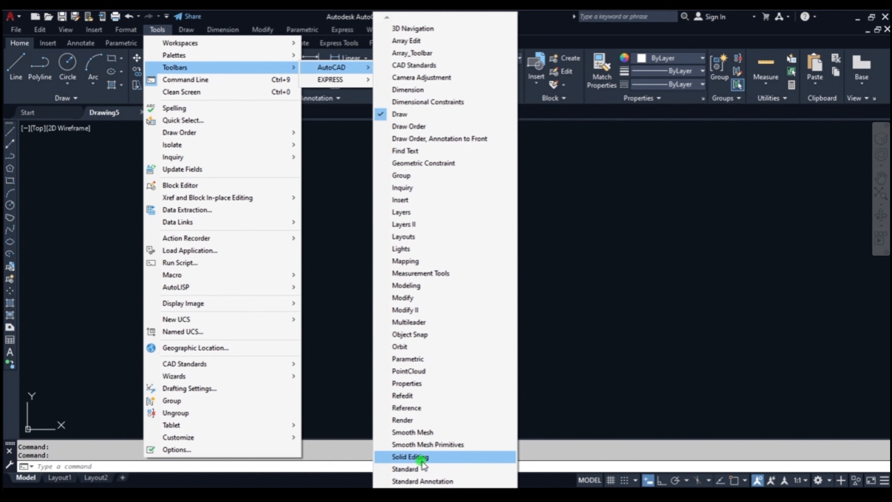
click(404, 298)
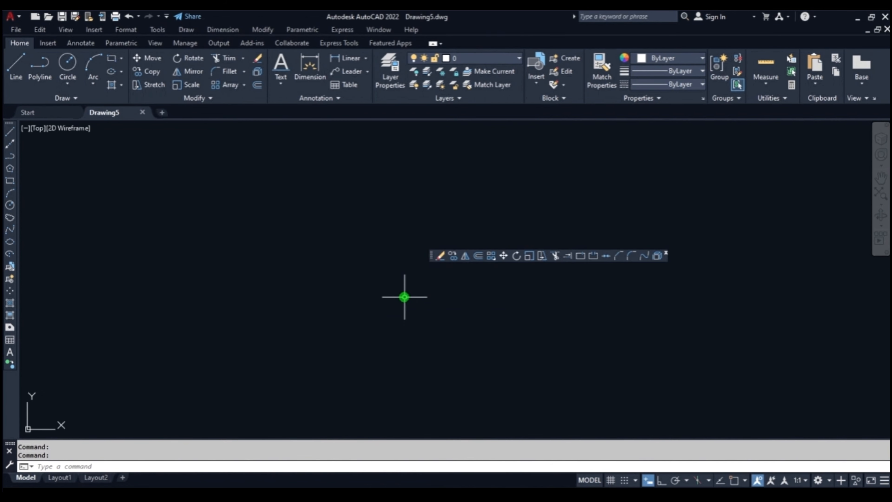
drag(431, 254, 888, 232)
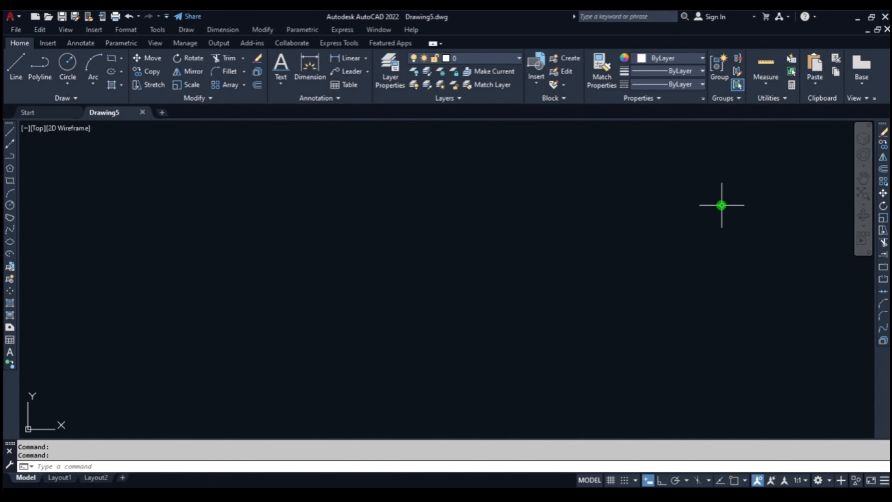
- Set the model space limits with the lower left corner at 0,0 and the upper right corner at 5000,5000
text(LI)
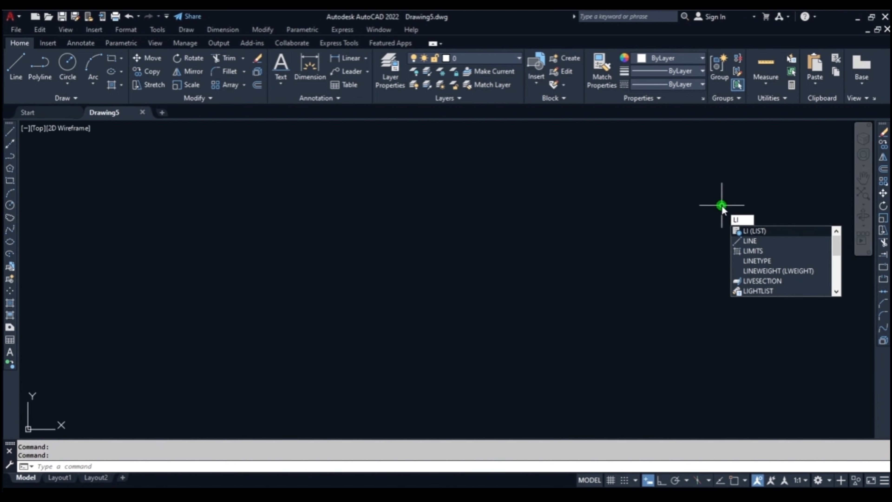
text(M)
key(Return)
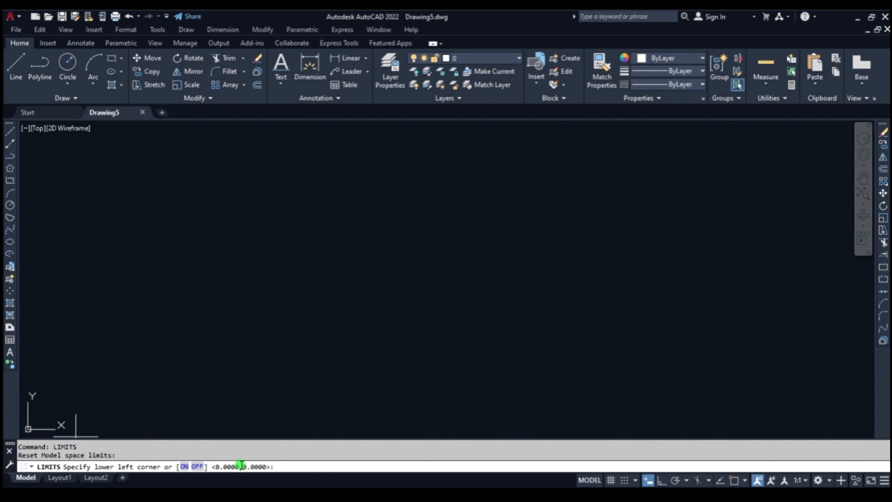
key(Return)
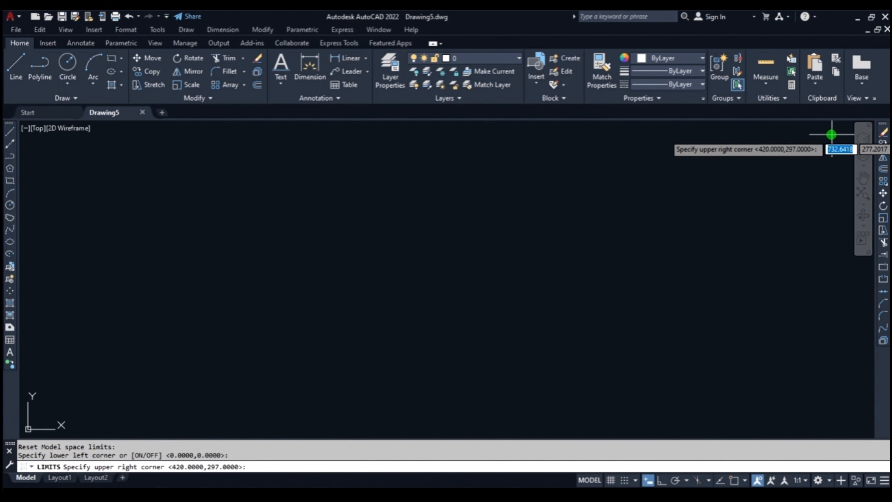
text(5000)
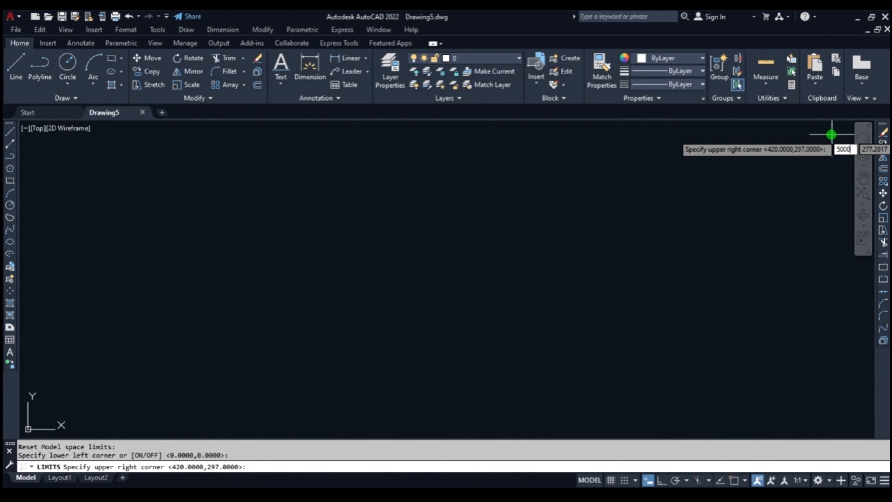
key(Tab)
text(5000)
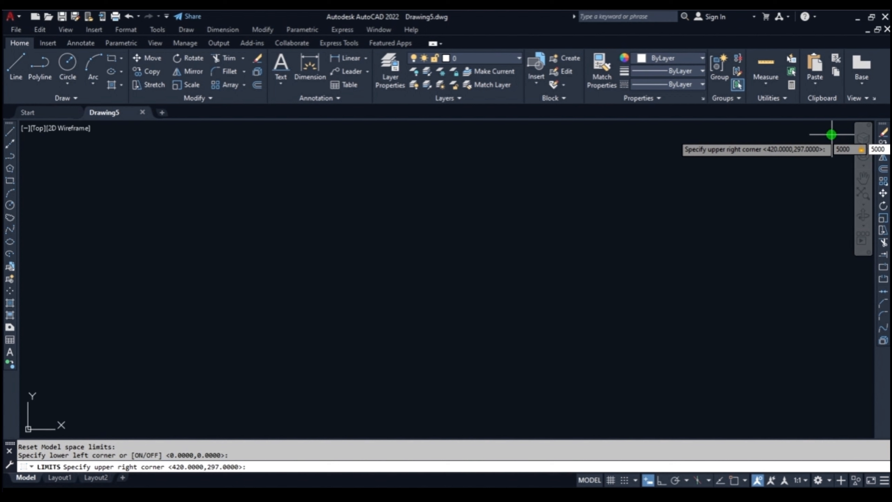
key(Return)
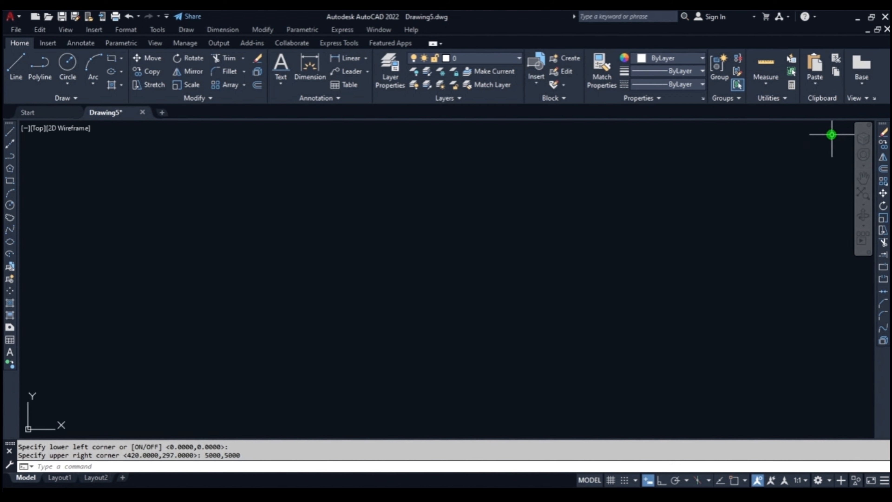
- Fit the view to the full drawing limits with Zoom All
text(z)
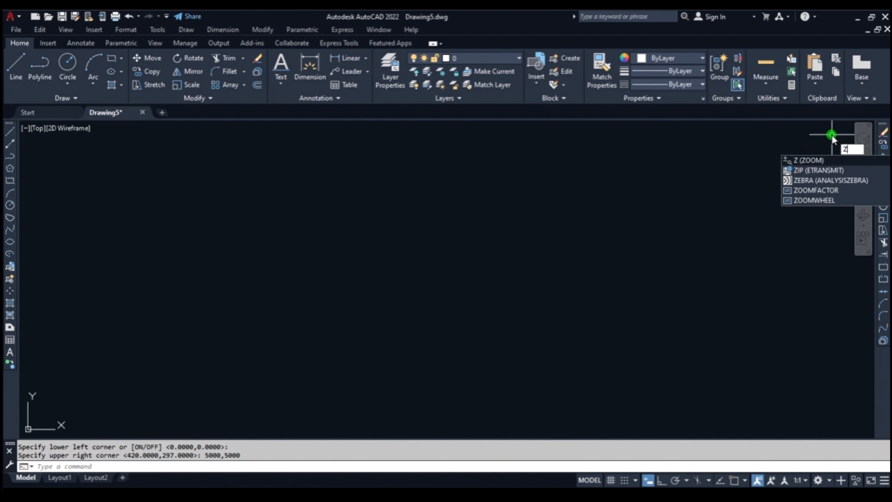
key(Return)
text(A)
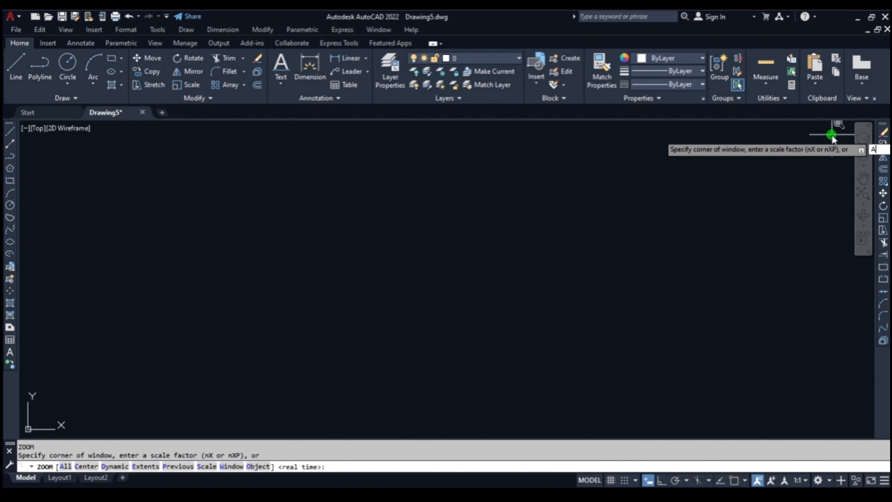
key(Return)
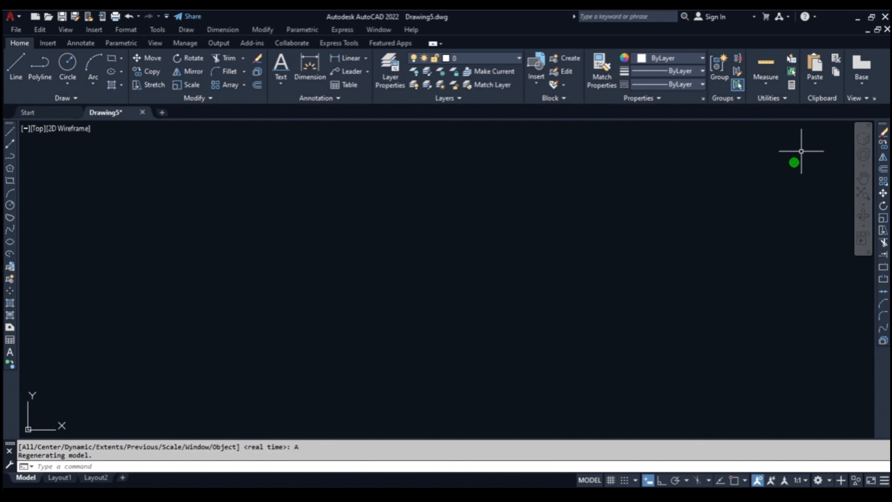
click(864, 204)
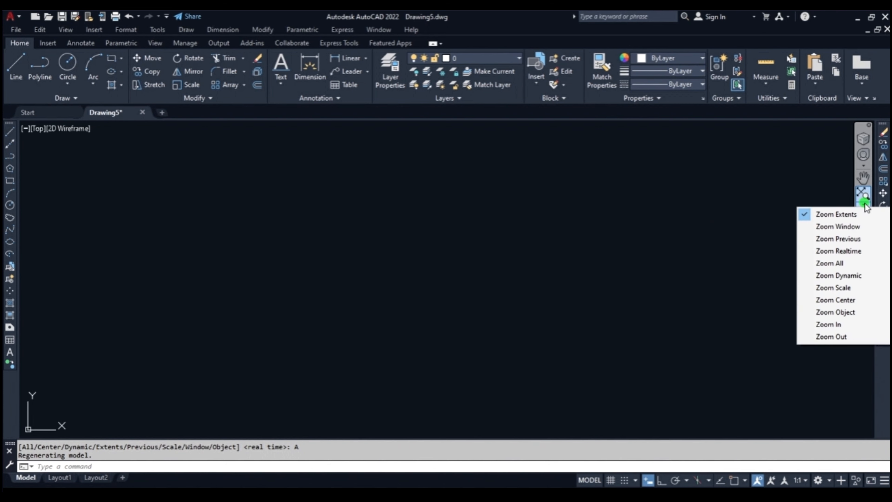
click(839, 263)
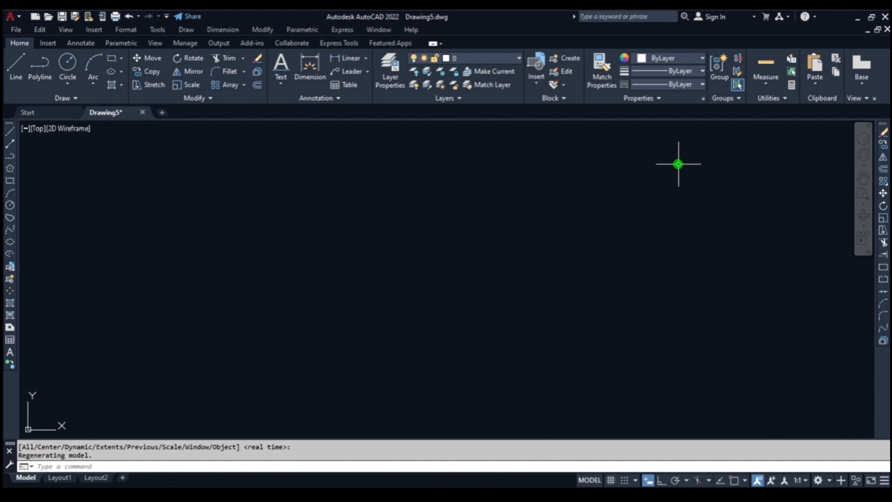
- Check the drawing units and accept Decimal length, Decimal Degrees angle and Millimeters insertion scale
text(UN)
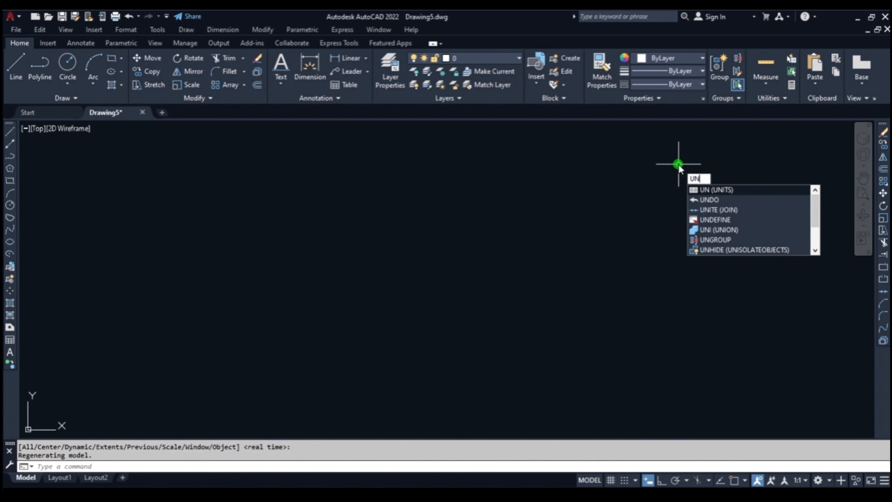
key(Return)
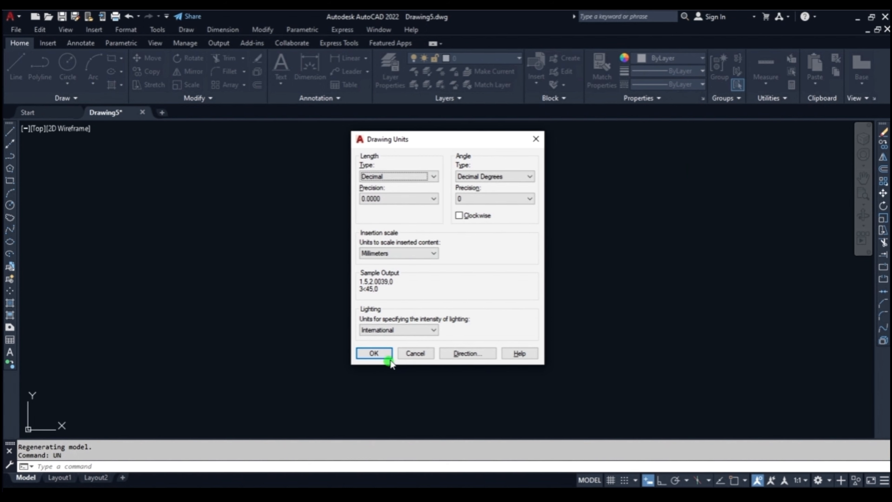
click(387, 176)
click(385, 177)
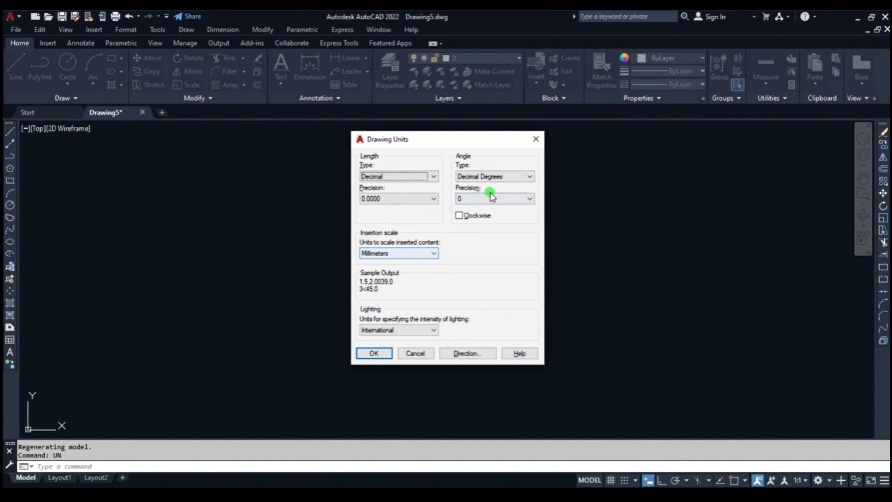
click(488, 176)
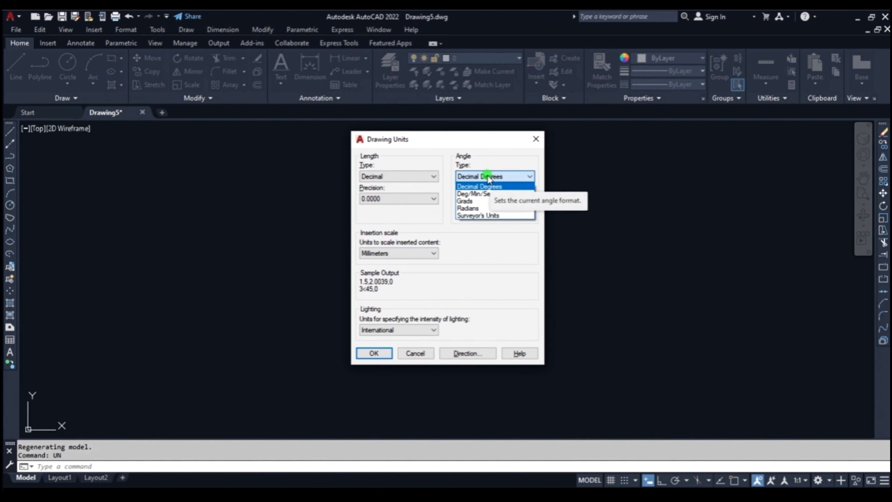
click(487, 176)
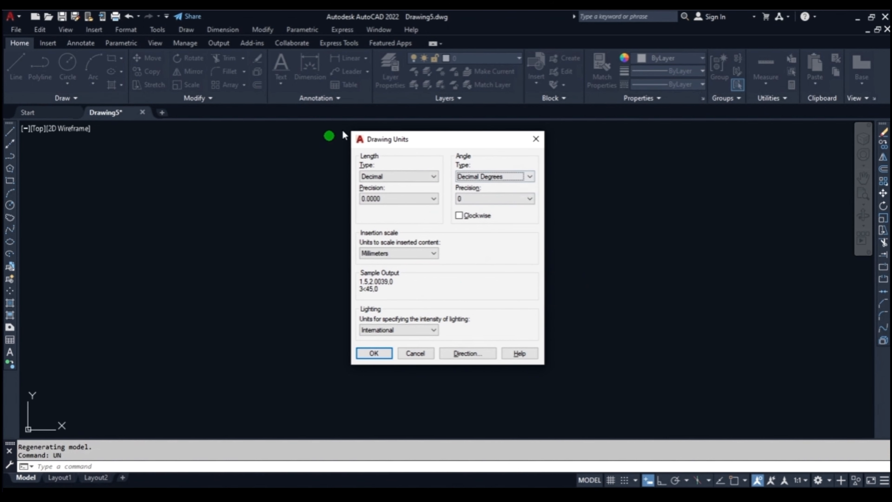
click(411, 353)
click(379, 353)
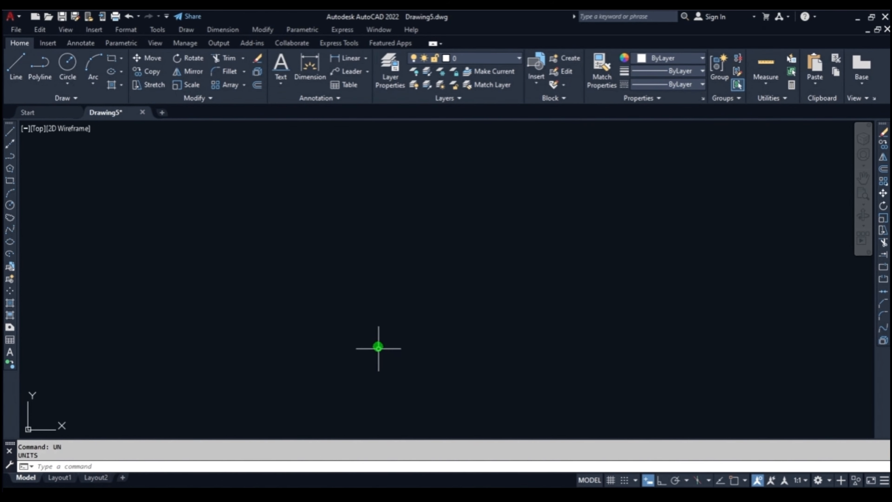
- Create a new dimension style named D1 based on ISO-25 for all dimensions
click(336, 99)
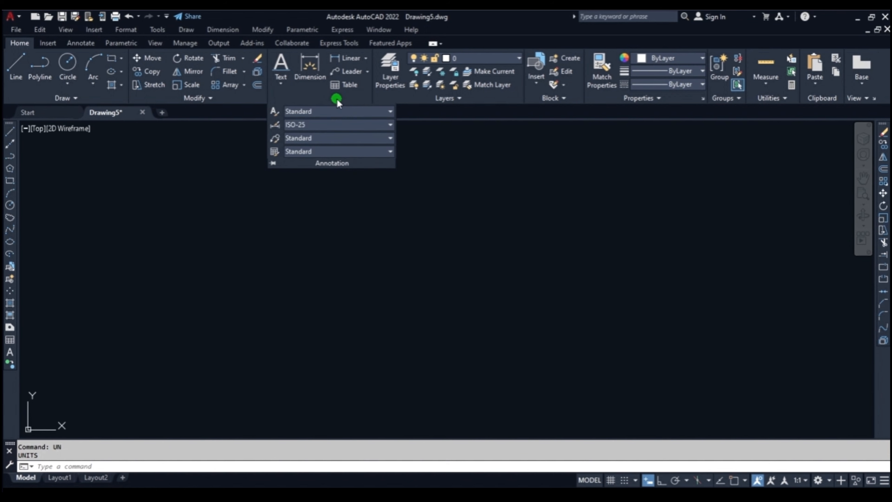
click(275, 125)
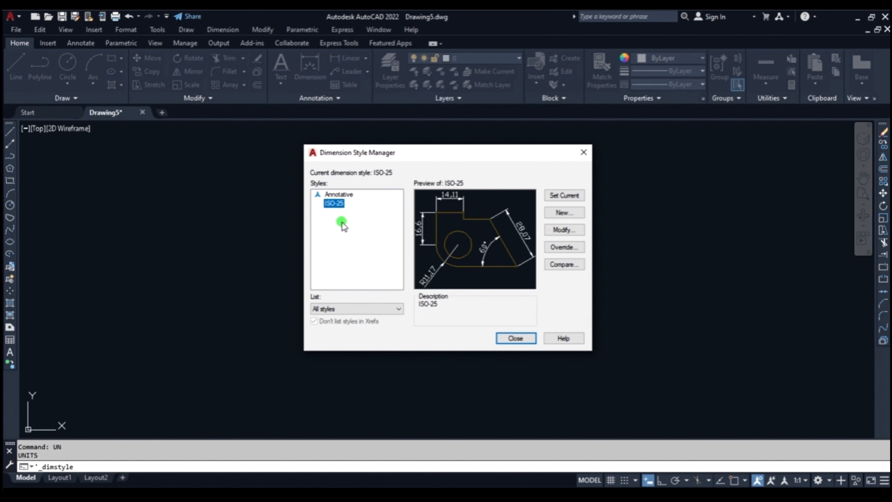
click(569, 214)
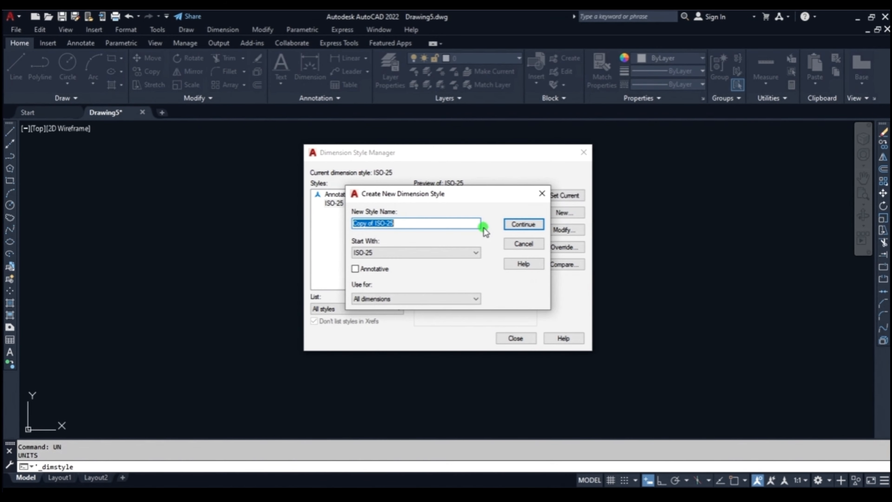
text(D1)
click(541, 225)
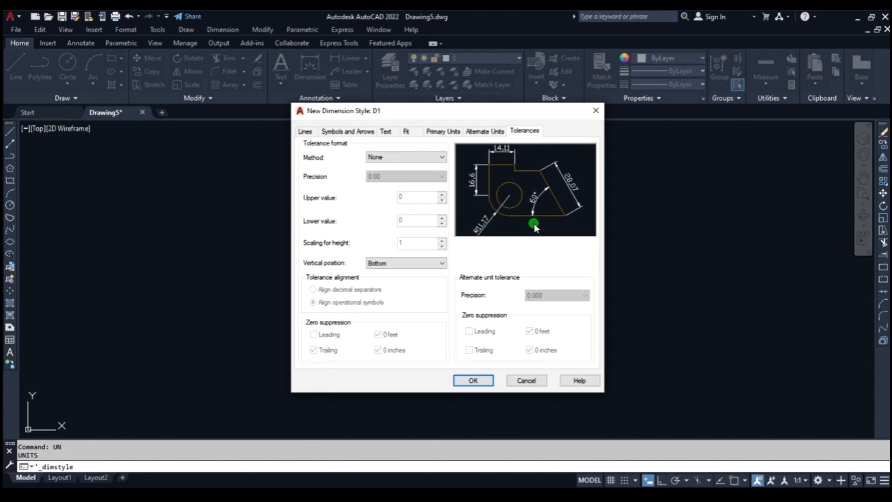
- Review the D1 style's line, arrow, text, fit, primary unit, alternate unit and tolerance settings
click(304, 131)
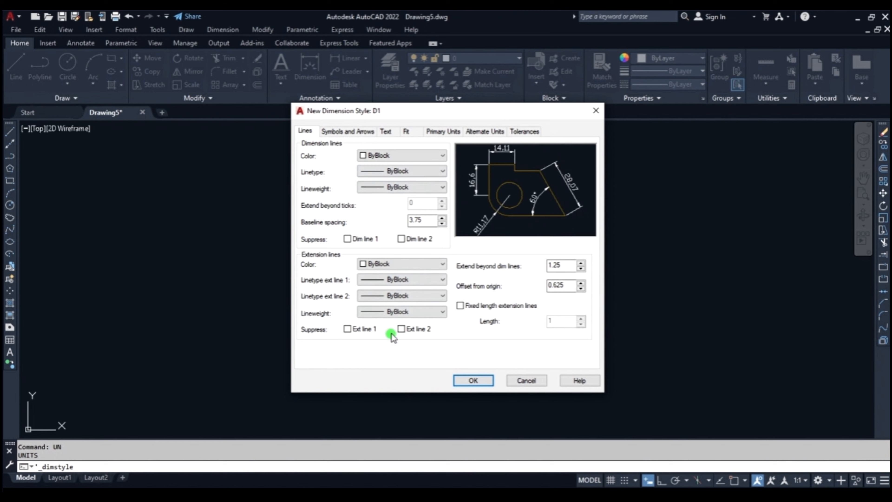
click(350, 132)
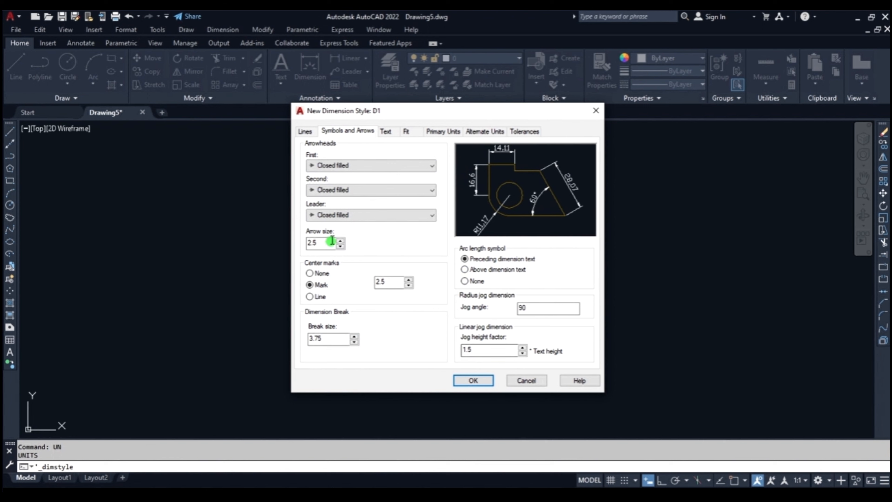
click(386, 132)
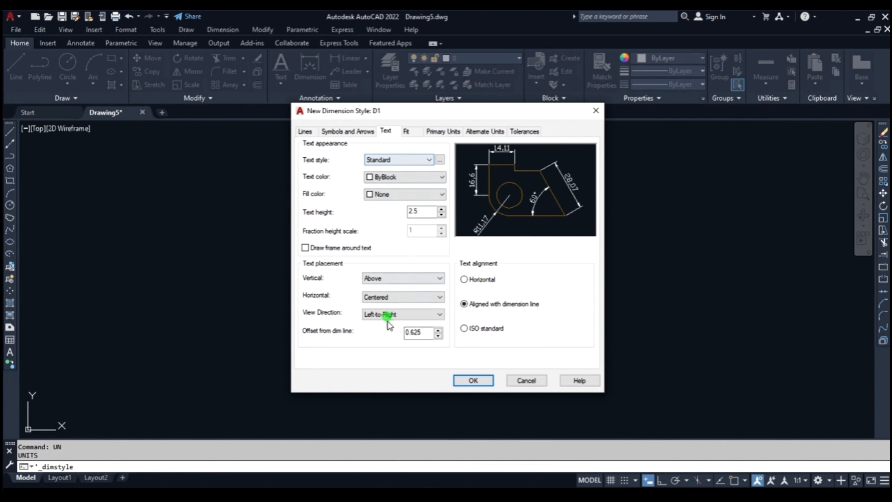
click(409, 132)
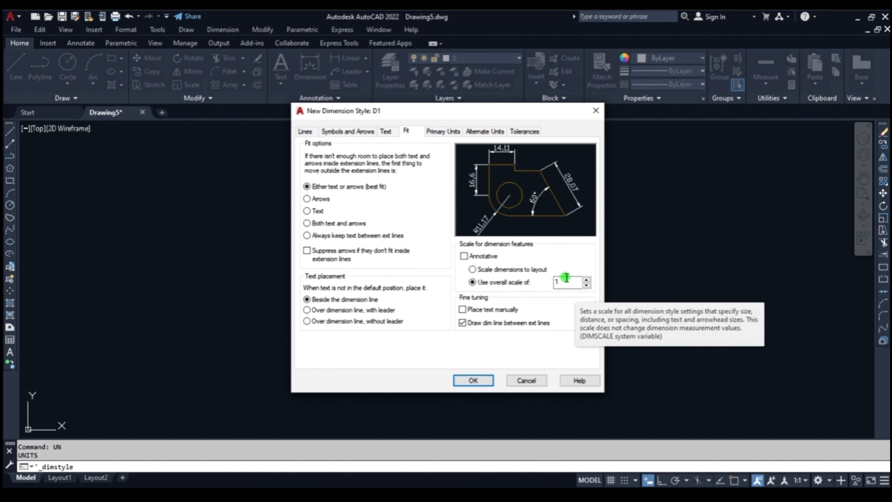
click(442, 131)
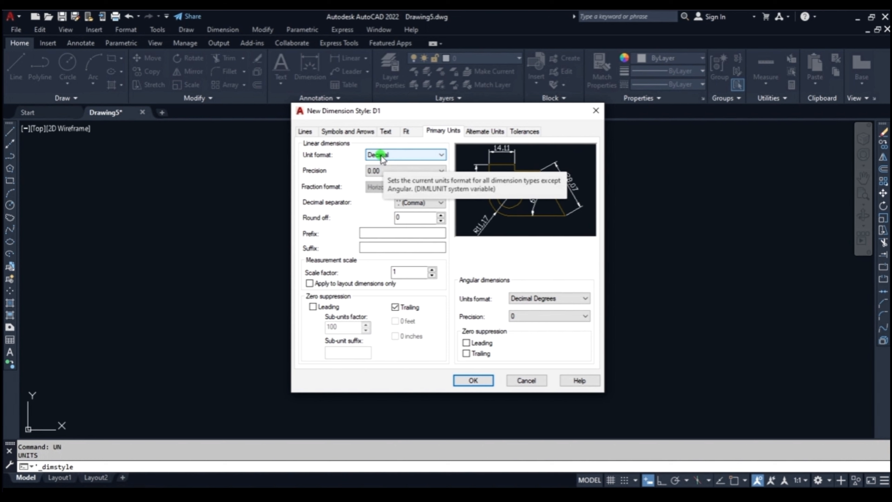
click(496, 131)
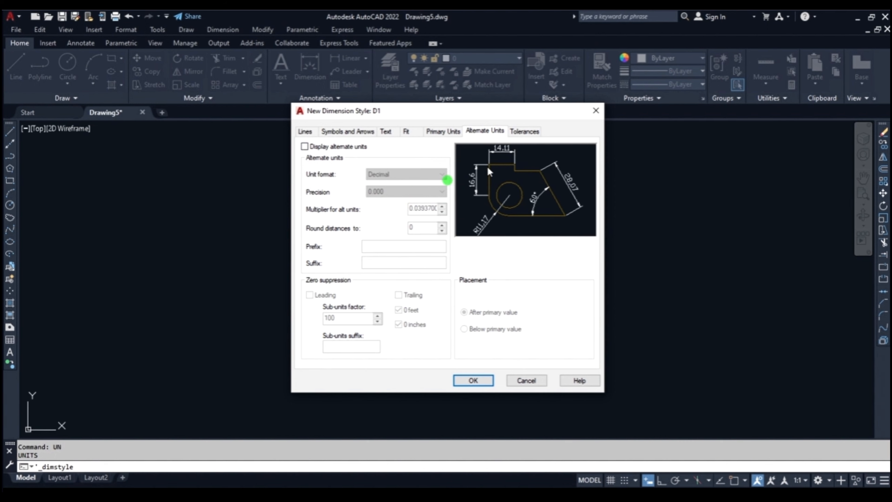
click(523, 131)
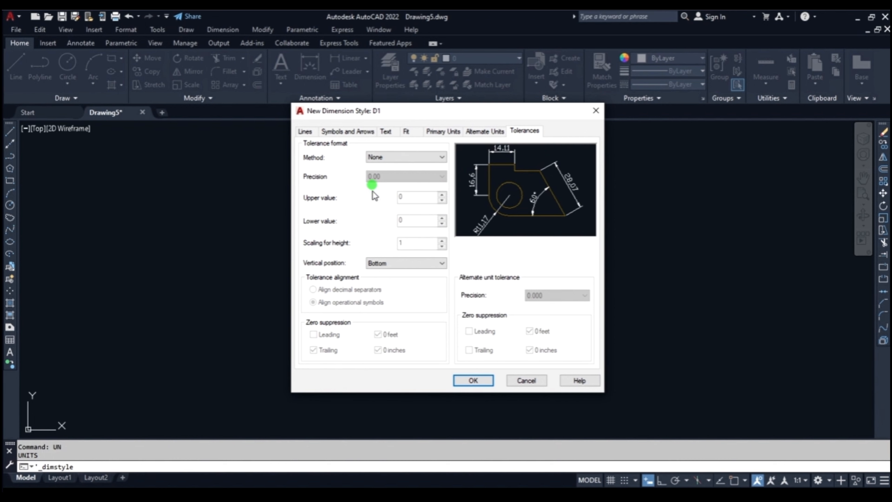
click(377, 264)
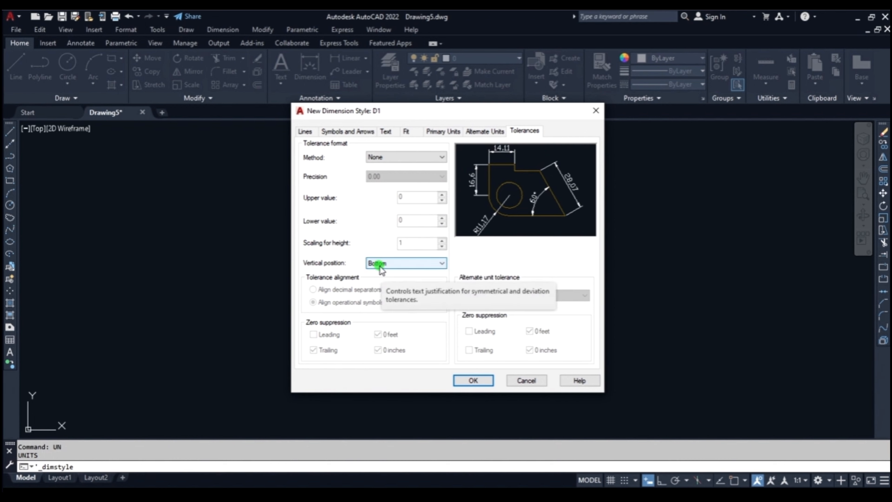
- Accept the settings of dimension style D1 and make it the current dimension style
click(480, 382)
click(329, 203)
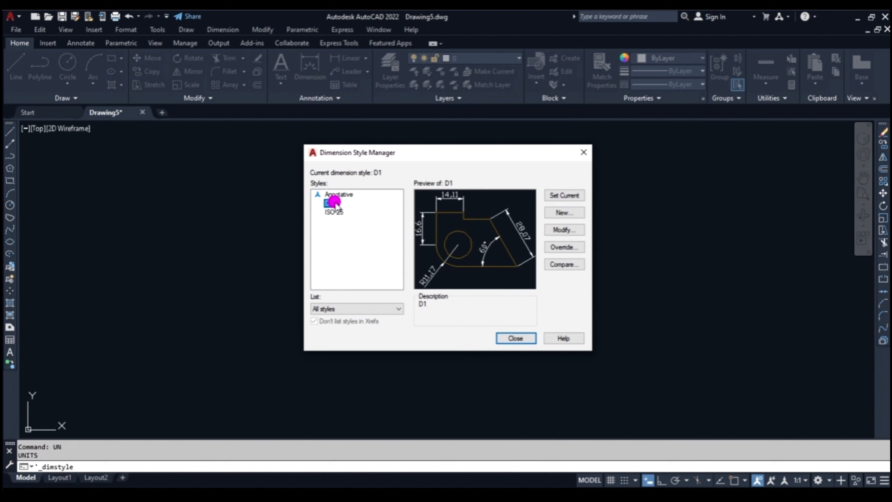
click(554, 197)
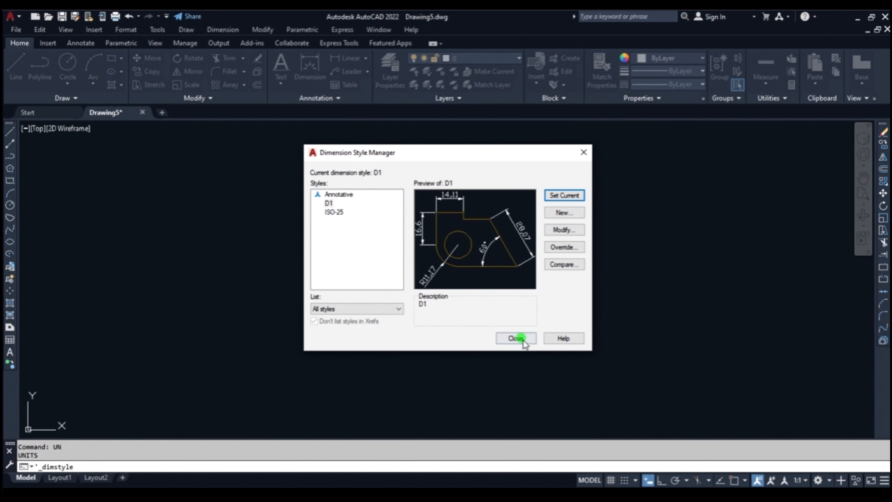
click(516, 338)
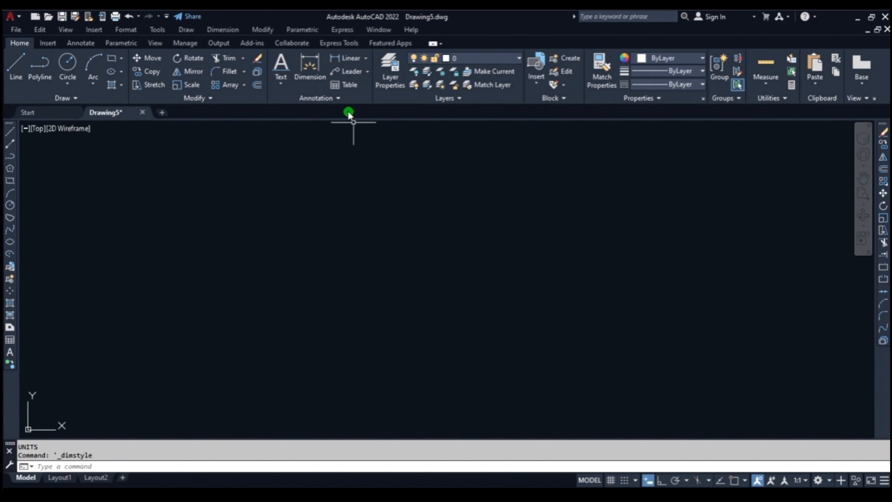
- Create a new text style named T
click(343, 100)
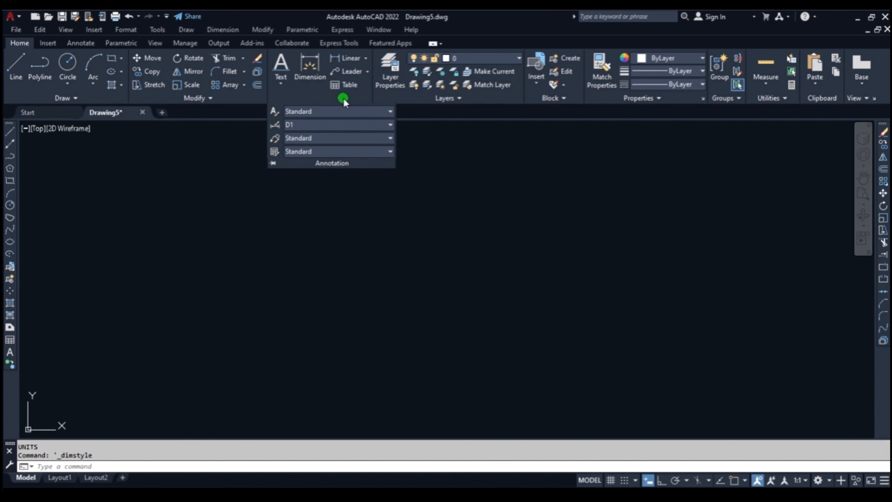
click(274, 111)
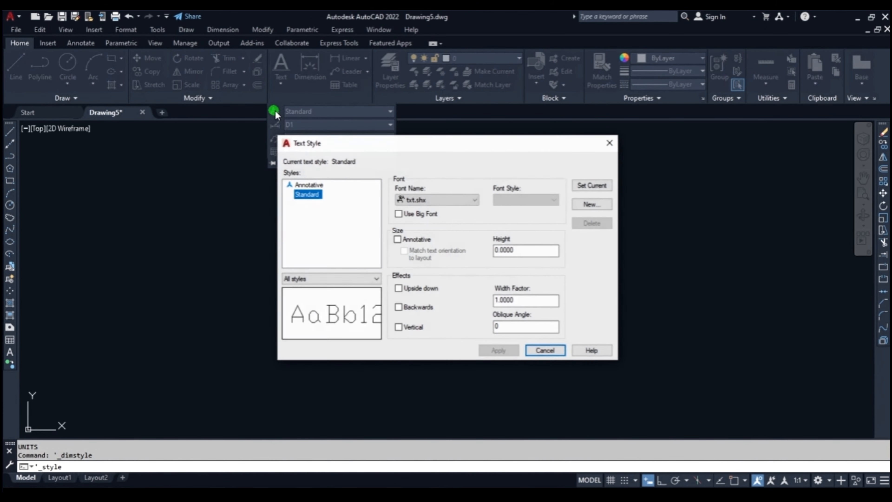
click(588, 211)
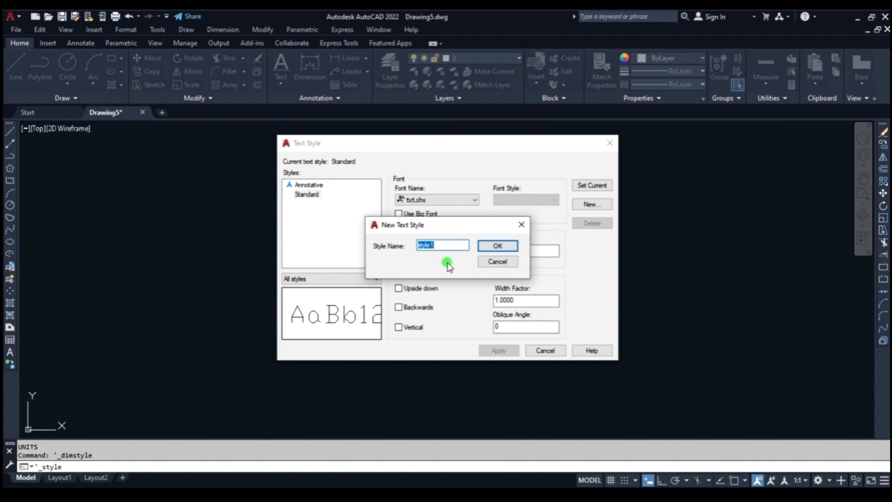
text(T)
click(497, 246)
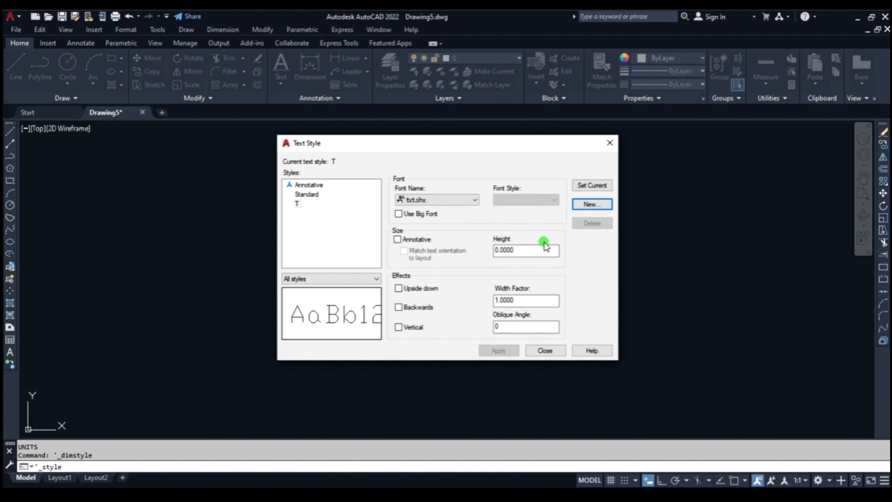
- Set the font of text style T to Arial and make T the current style, saving the changes
click(420, 200)
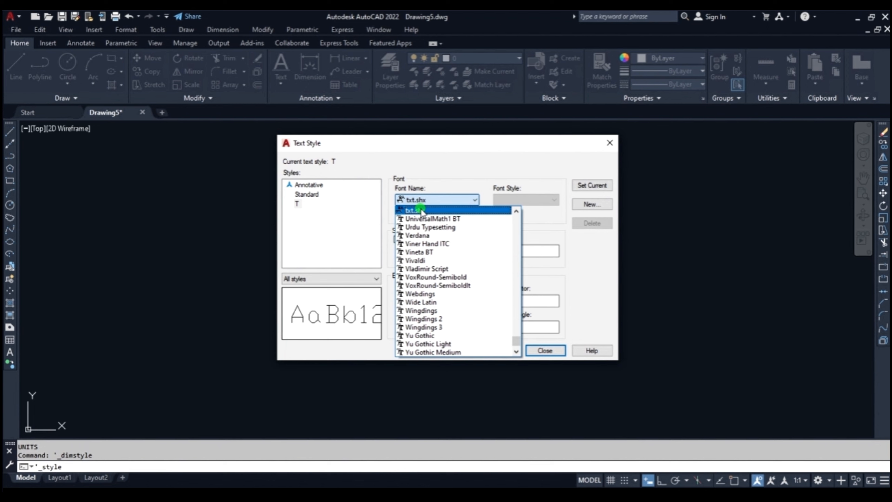
text(arent)
click(414, 227)
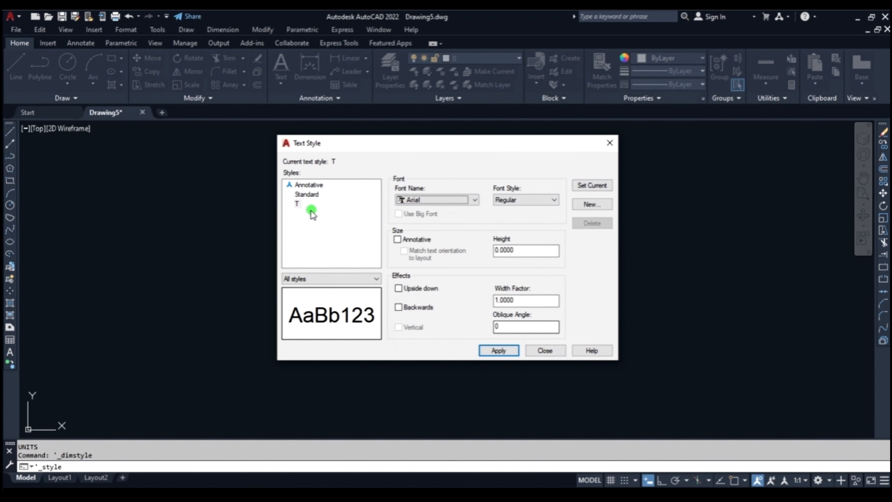
click(346, 203)
click(590, 185)
click(450, 275)
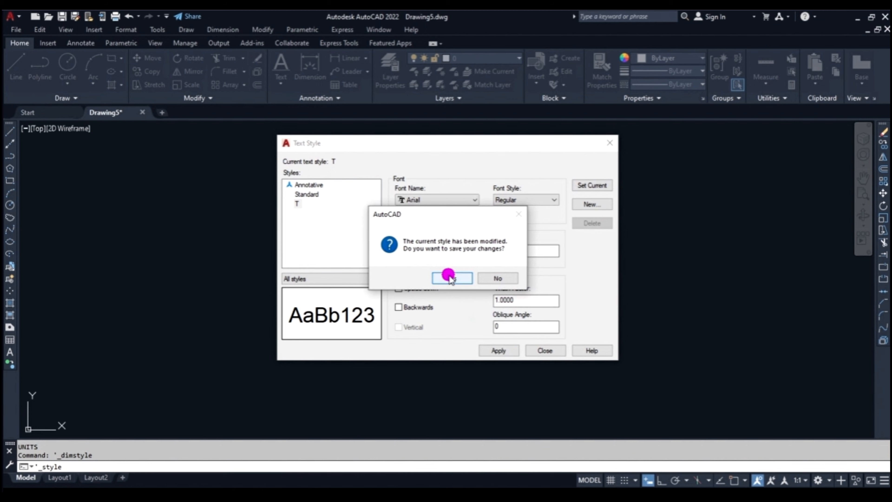
click(544, 350)
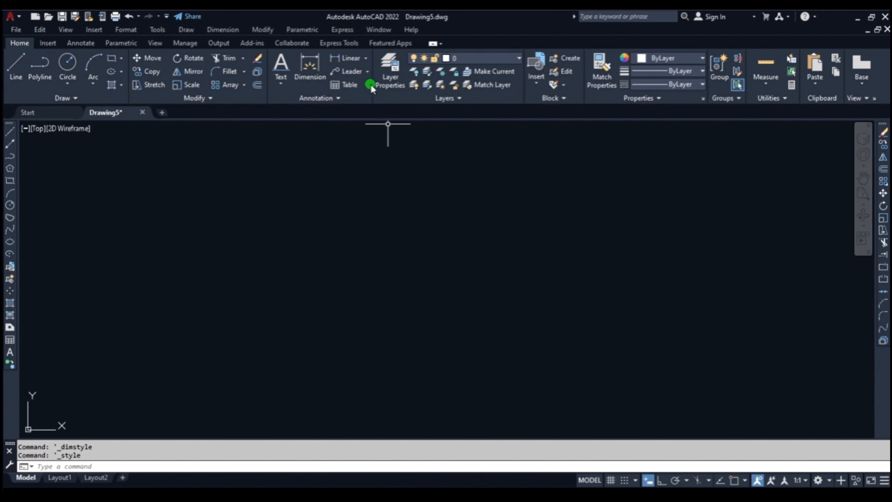
click(355, 86)
click(354, 88)
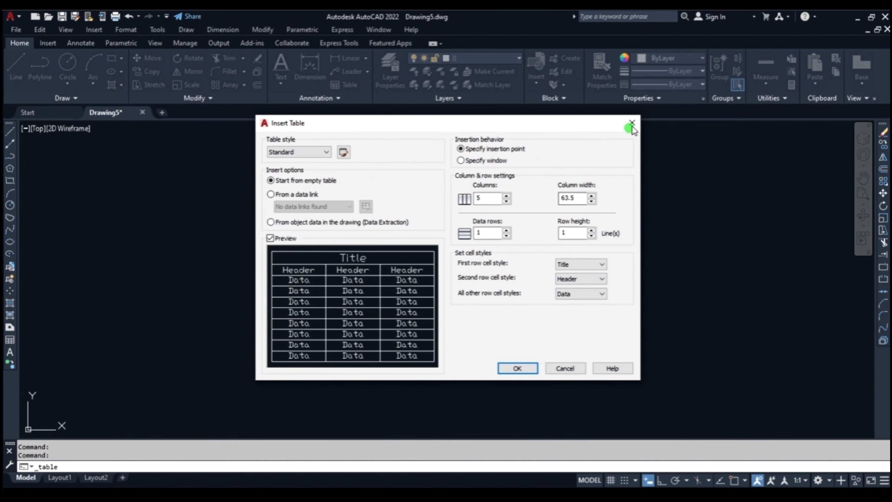
click(633, 123)
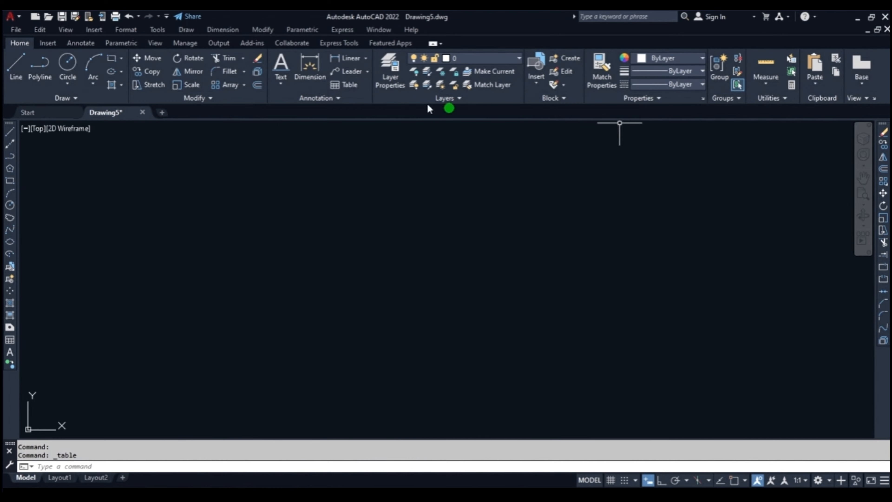
- Create a new table style named TABLE, starting with the Standard style
click(337, 98)
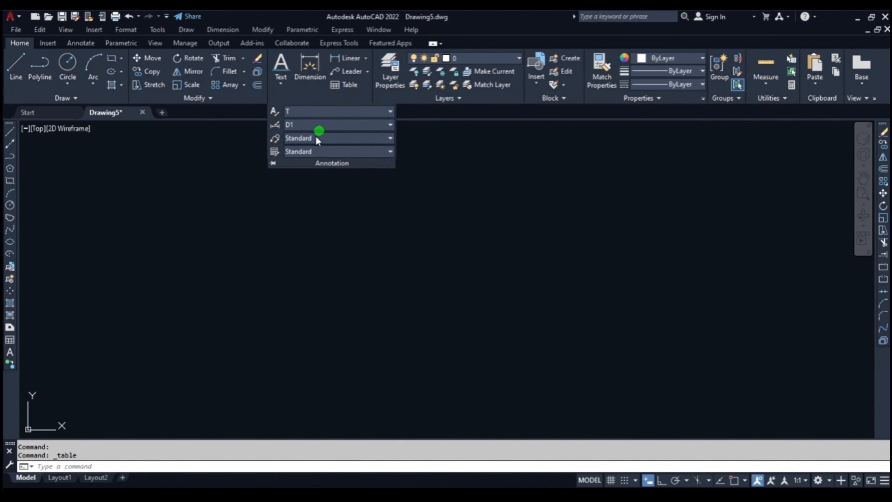
click(275, 151)
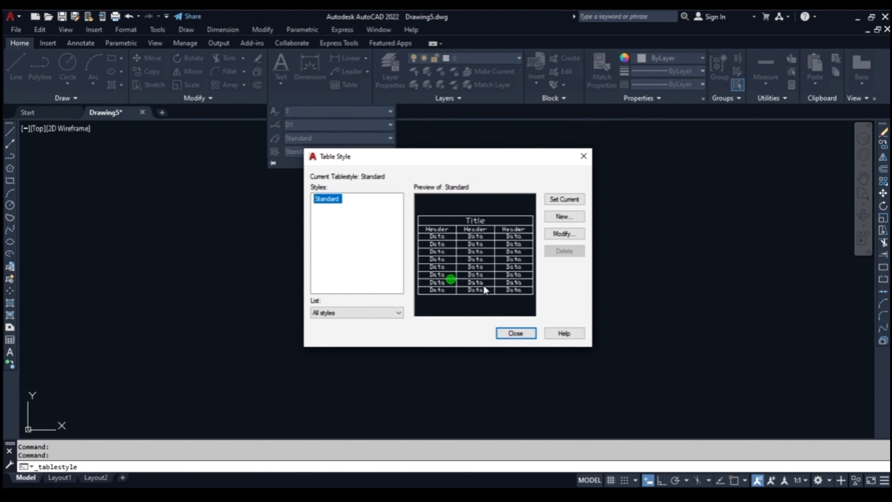
click(563, 216)
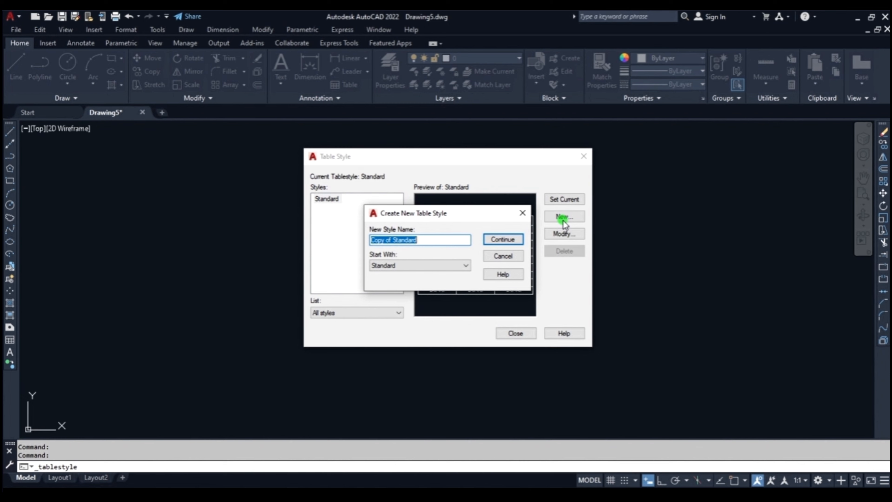
text(TABLE)
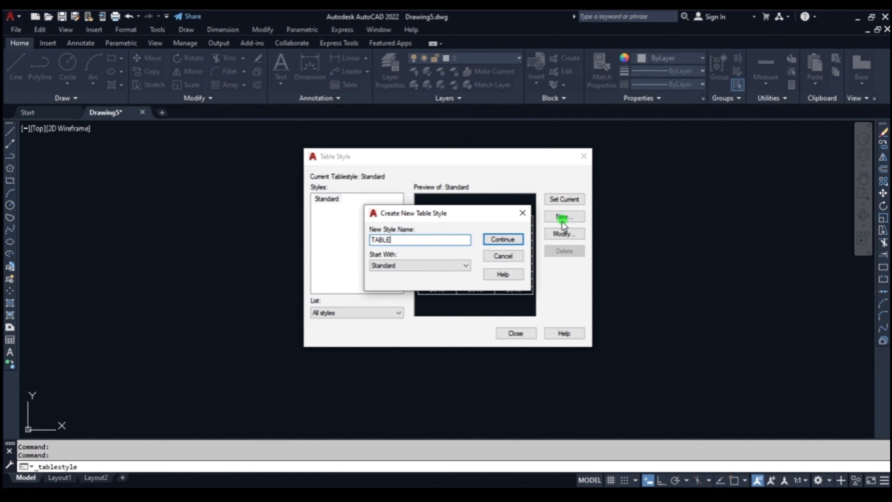
click(516, 239)
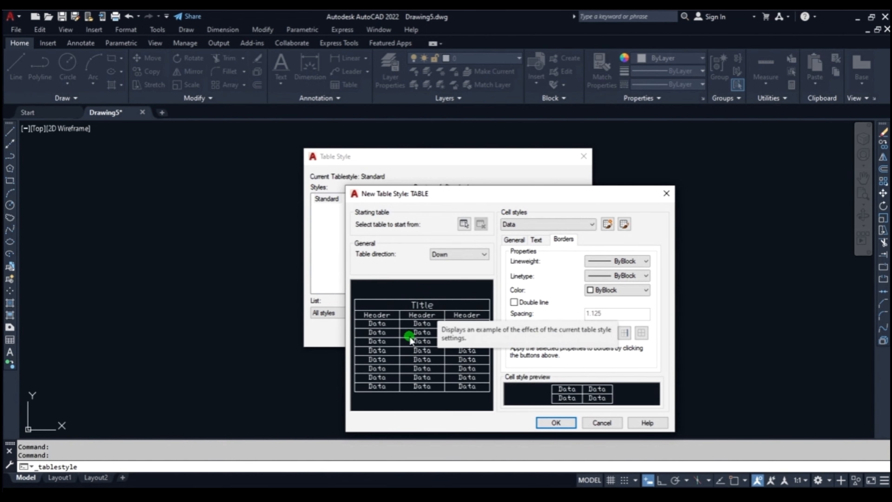
- Examine the general, text and border properties of the Data cell style in the TABLE style
click(530, 225)
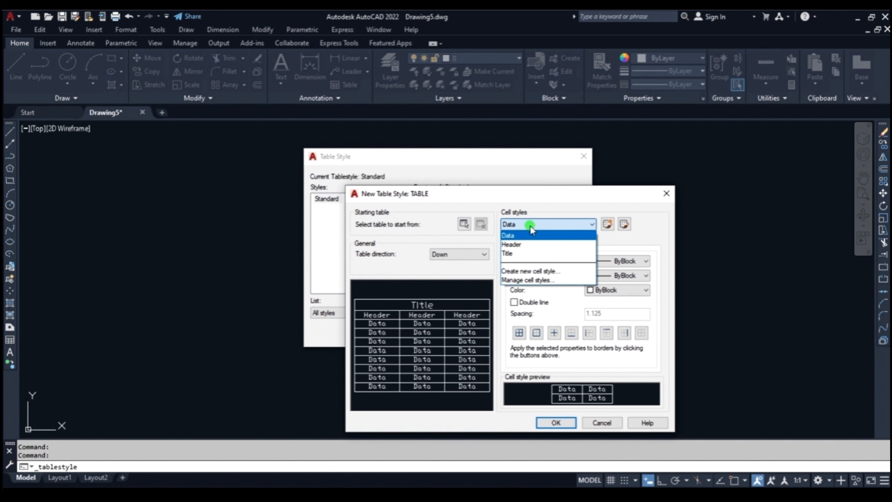
click(512, 235)
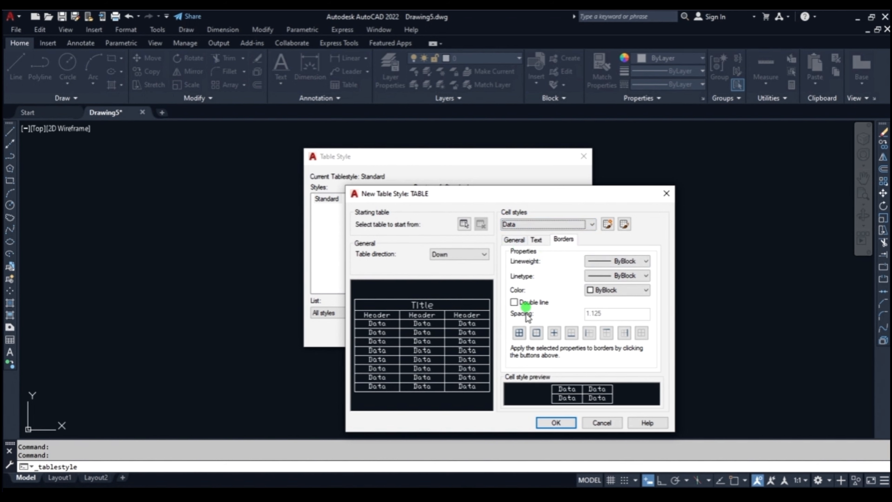
click(514, 240)
click(536, 240)
click(558, 240)
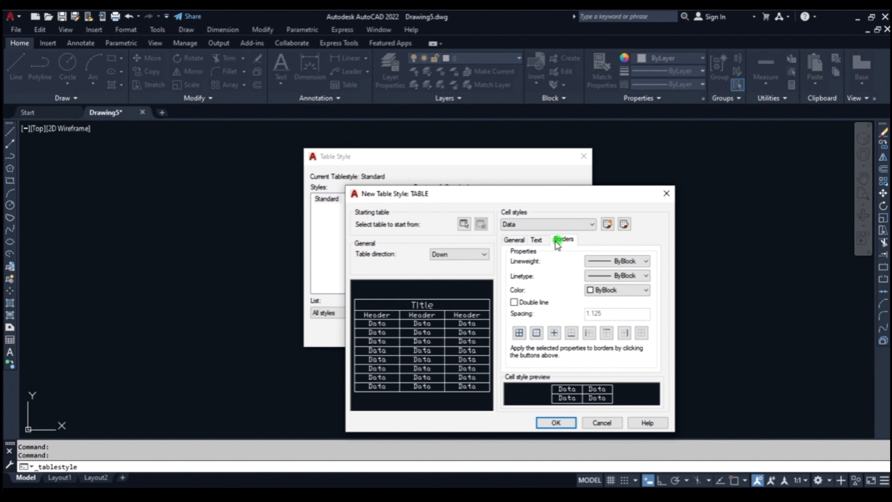
click(514, 240)
click(537, 239)
click(562, 240)
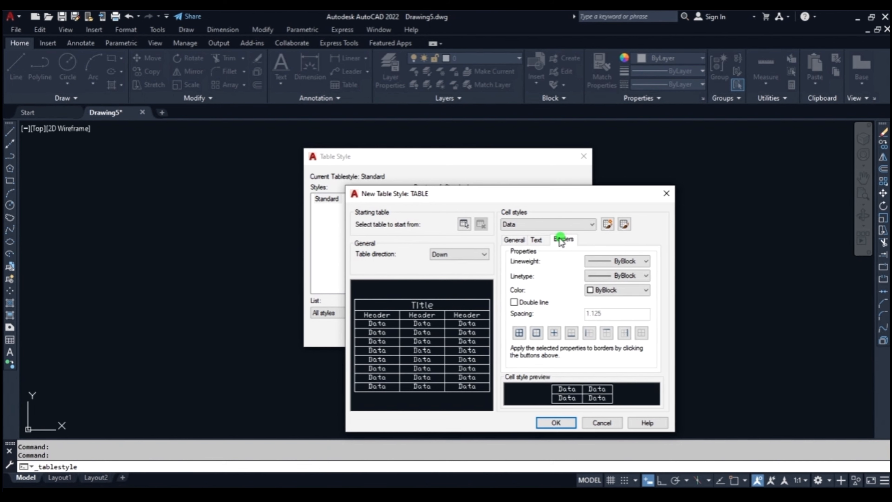
- Check the general, text and border properties of the Header and Title cell styles, and accept the TABLE style
click(529, 225)
click(511, 242)
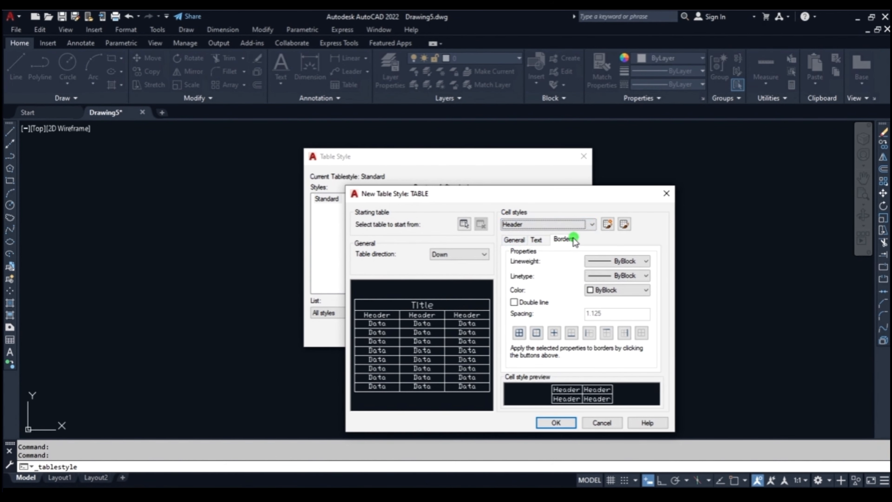
click(514, 240)
click(537, 240)
click(563, 240)
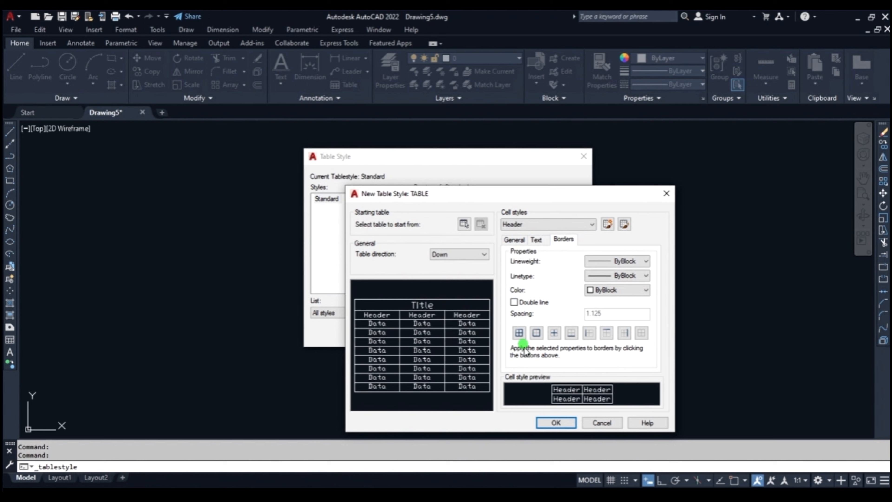
click(508, 225)
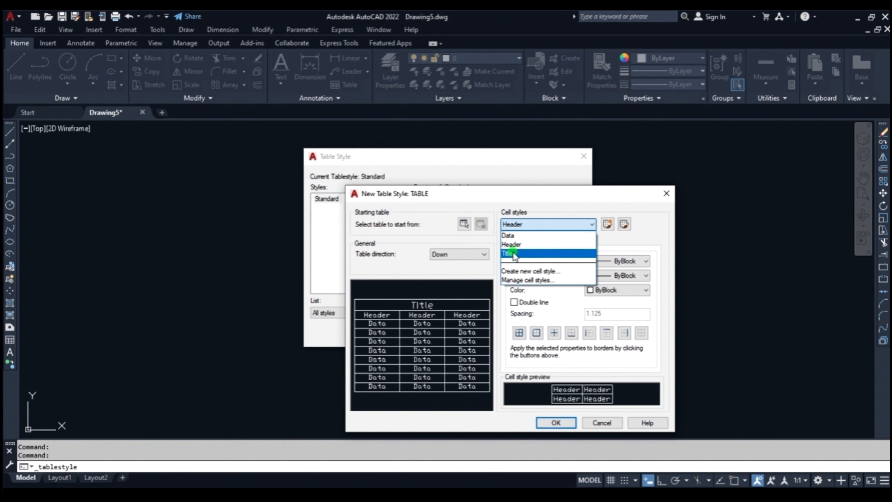
click(513, 254)
click(514, 240)
click(536, 240)
click(563, 240)
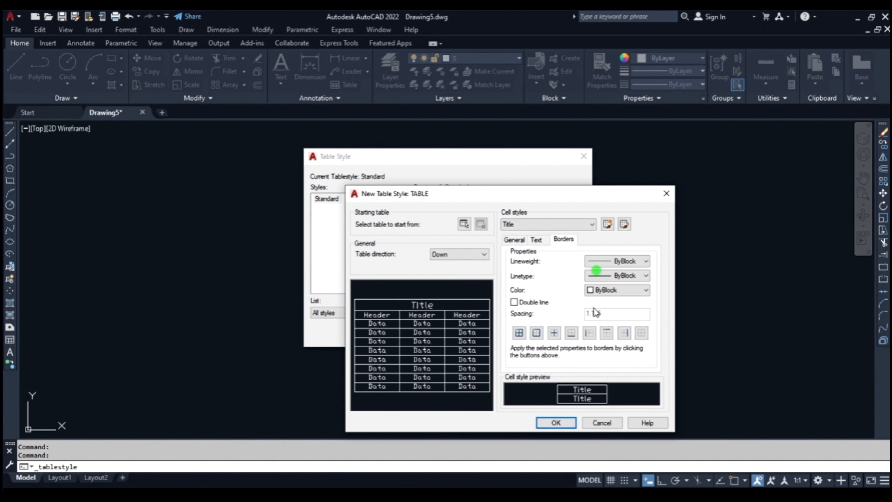
click(557, 422)
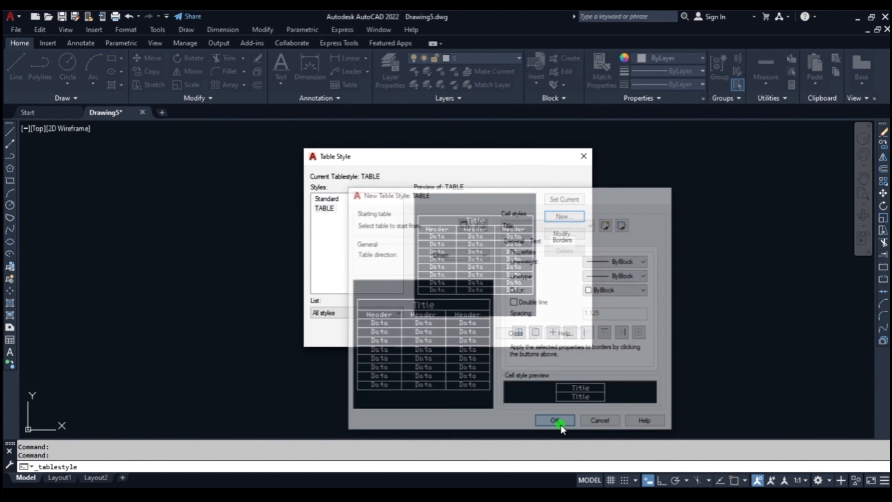
- Make TABLE the current table style and close the table style settings
click(337, 210)
click(564, 200)
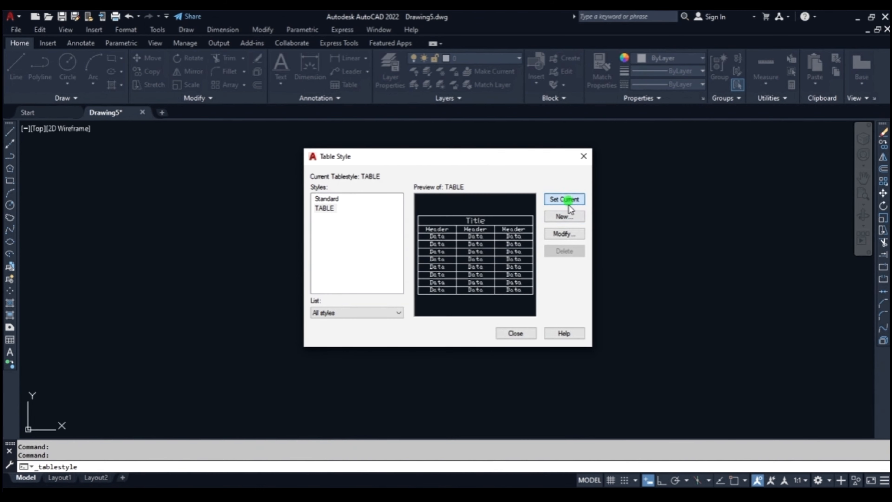
click(513, 334)
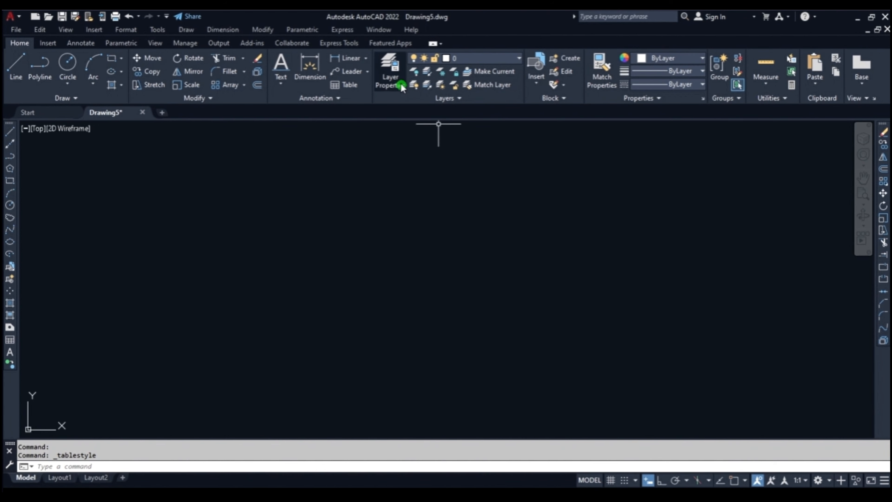
- Create seven new layers below layer 0, keeping their default names and properties
click(385, 74)
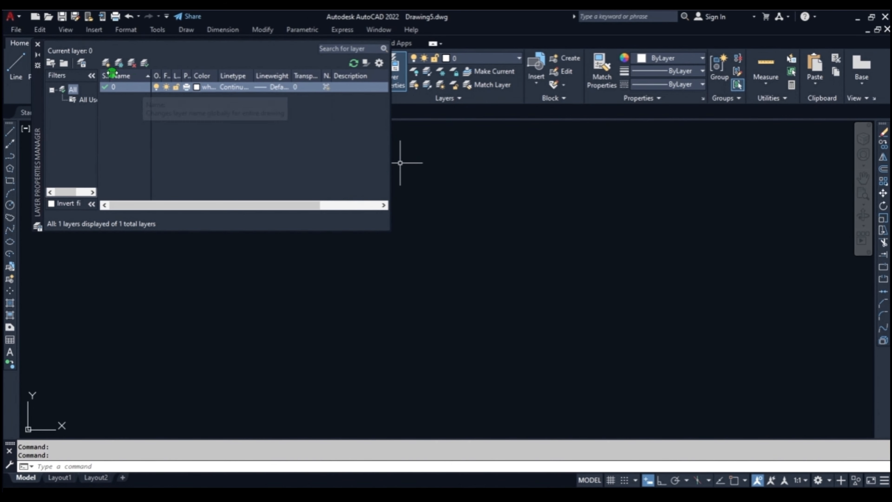
click(107, 63)
click(108, 63)
click(107, 64)
click(108, 63)
click(107, 63)
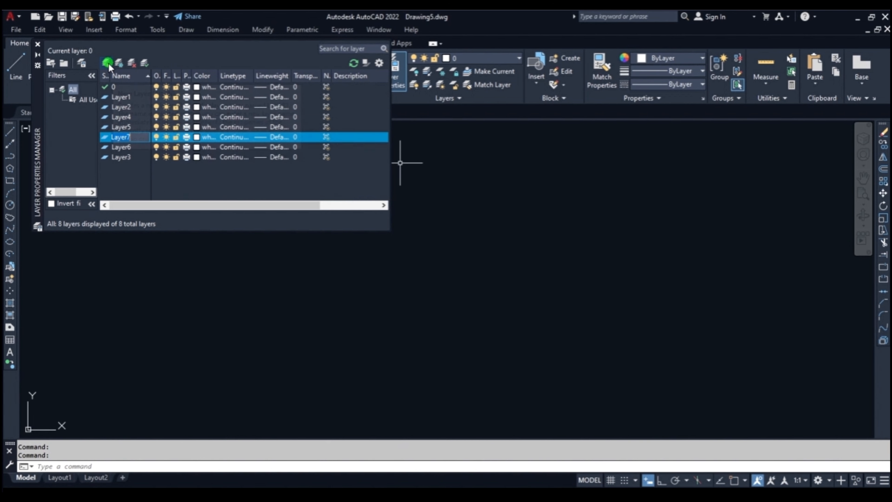
click(108, 63)
click(107, 64)
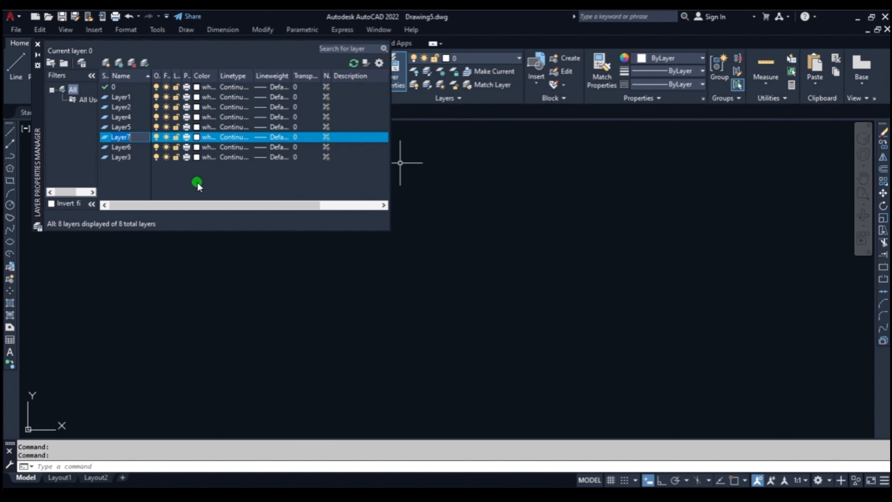
- Review the layer options offered for Layer1 and close the layer manager
click(133, 96)
right_click(133, 95)
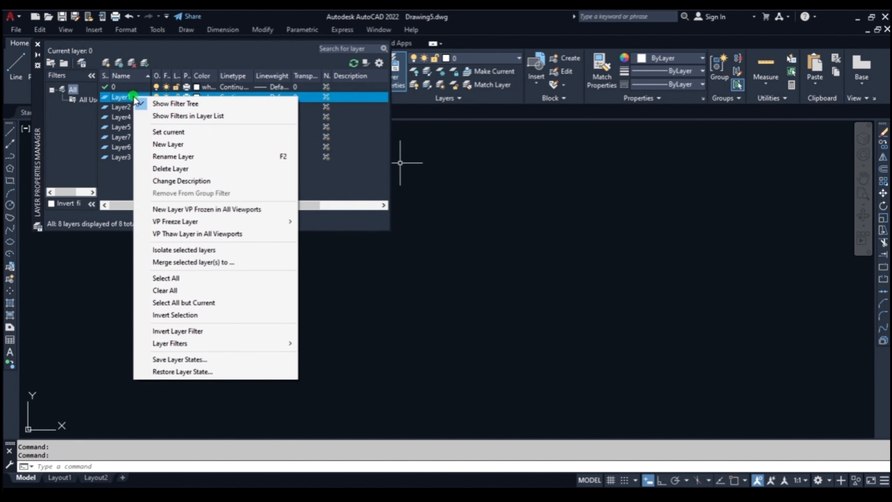
click(323, 169)
click(211, 93)
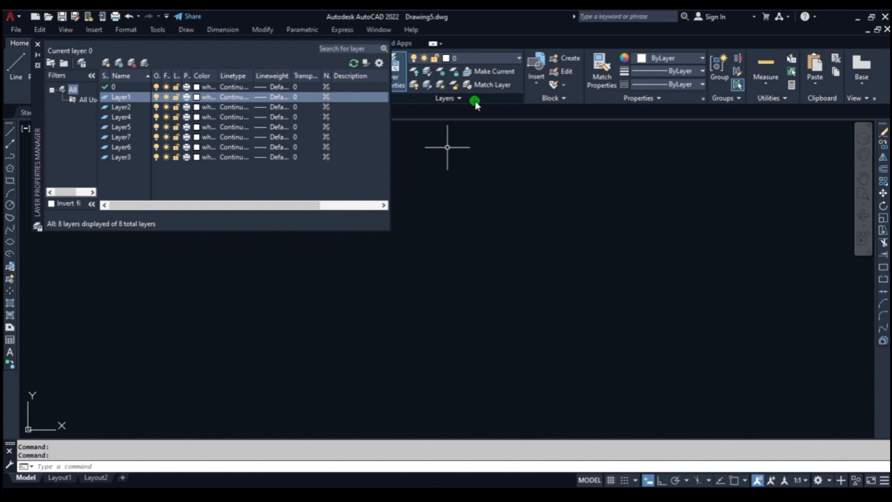
click(38, 44)
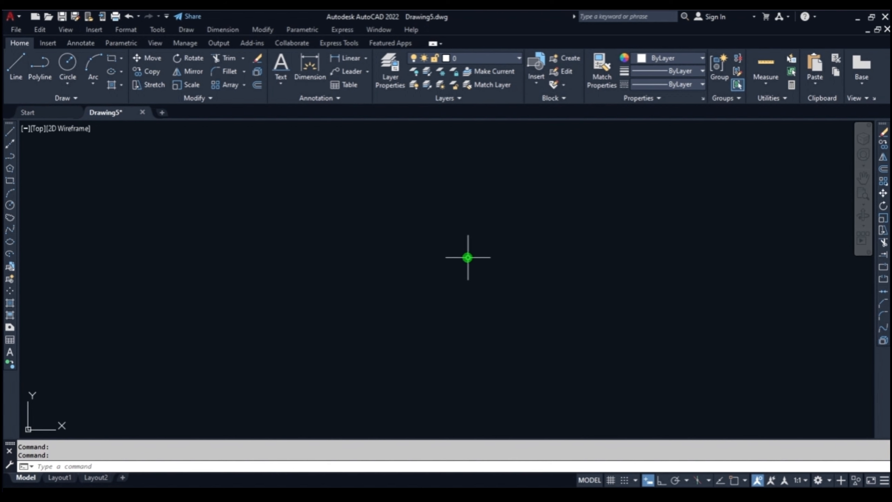
- Draw a roughly square rectangle in the middle of the drawing area as the chair outline
key(Escape)
key(Escape)
text(REC)
key(Return)
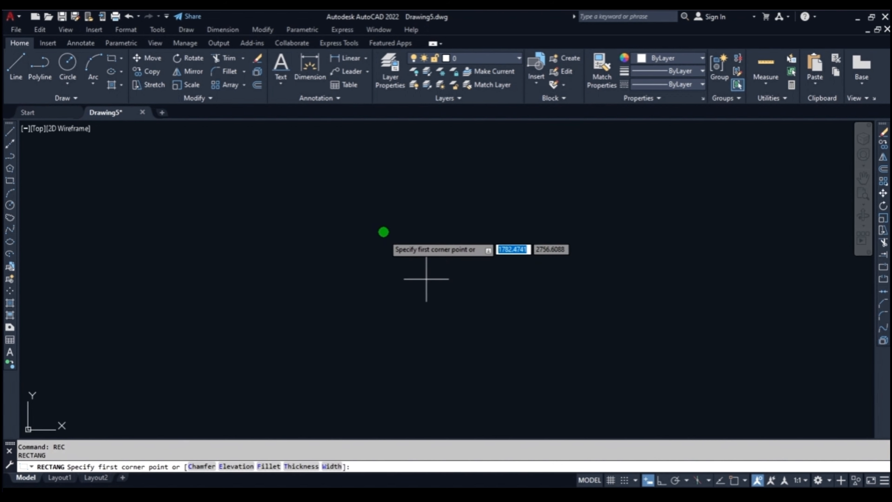
click(385, 228)
click(486, 320)
text(REC)
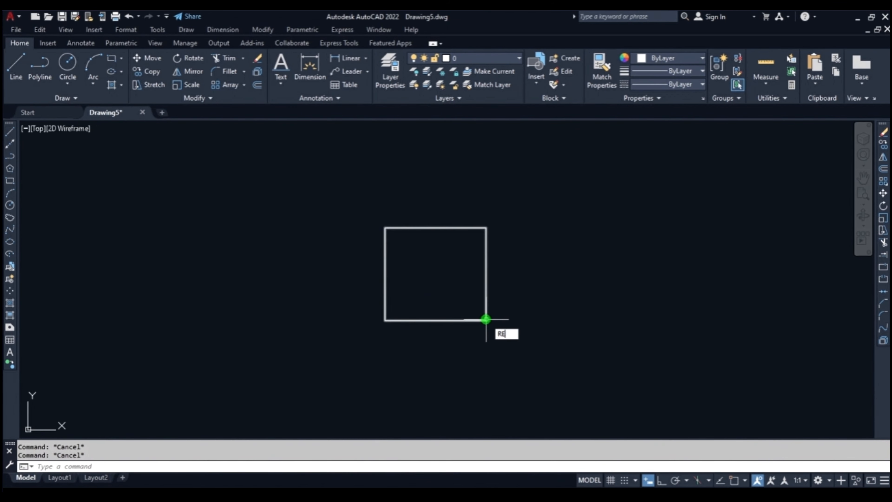
key(Return)
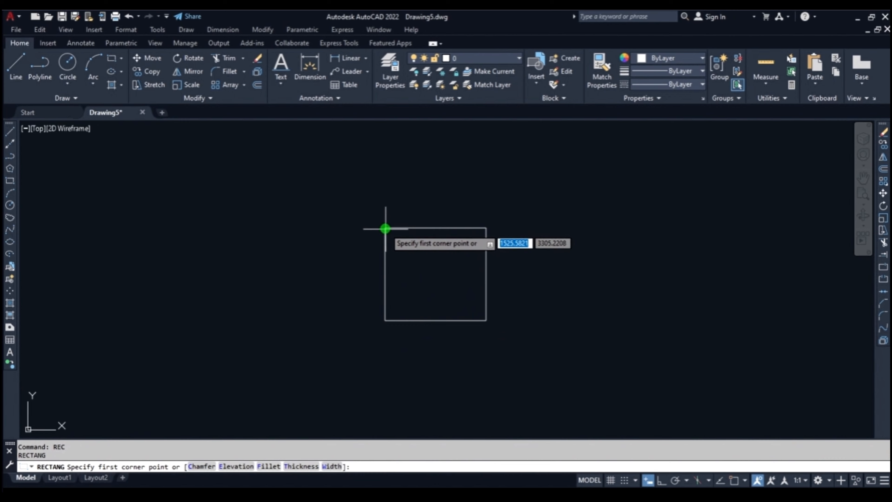
key(Escape)
- Enable all object snap modes in the drafting settings
text(SE)
key(Return)
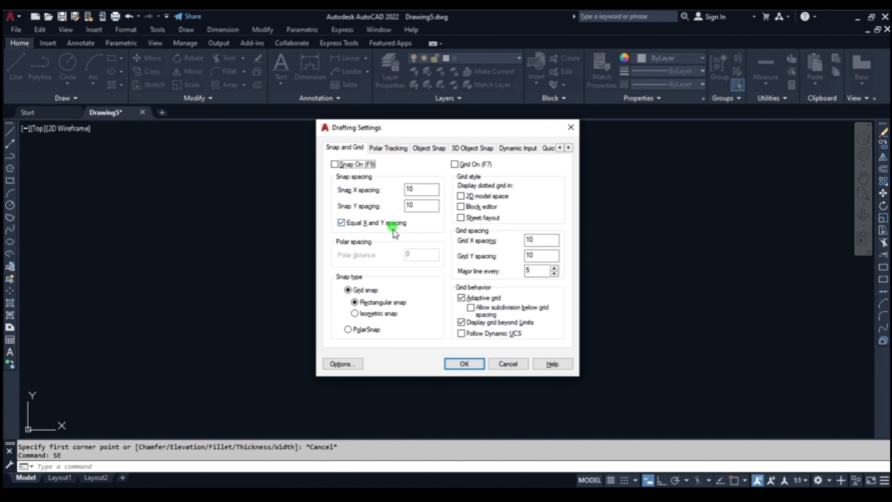
click(433, 147)
click(538, 190)
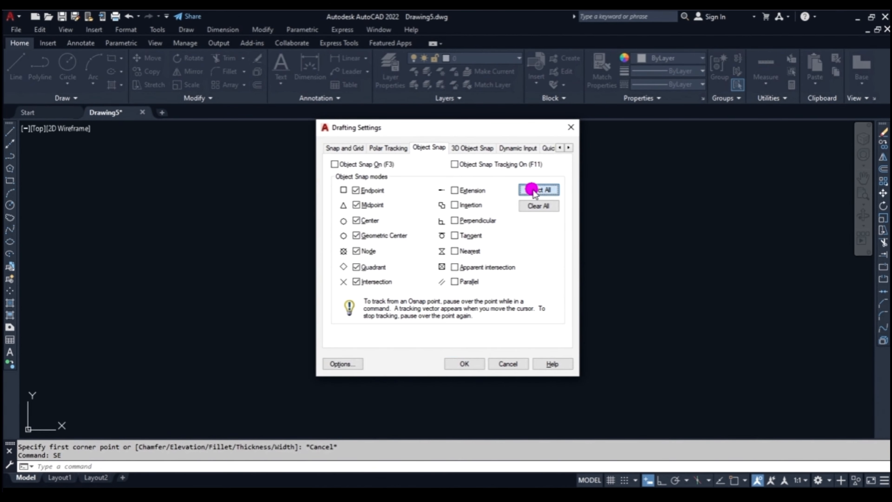
click(464, 363)
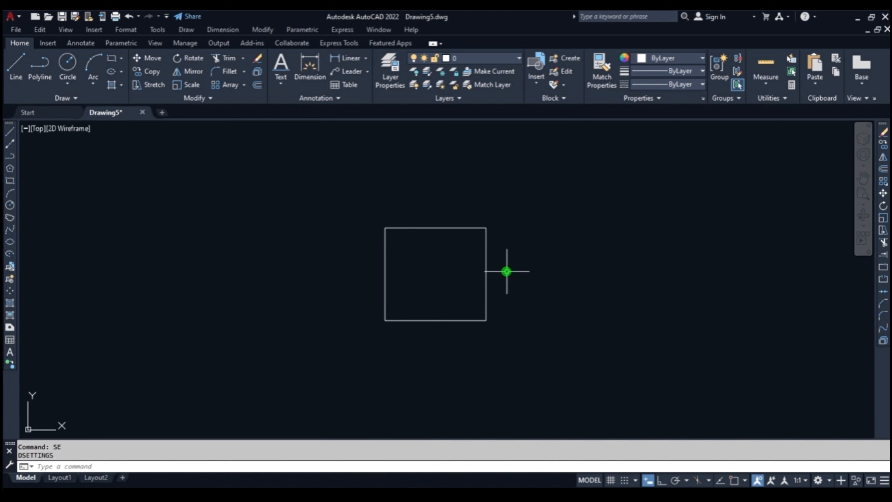
text(REC)
key(Return)
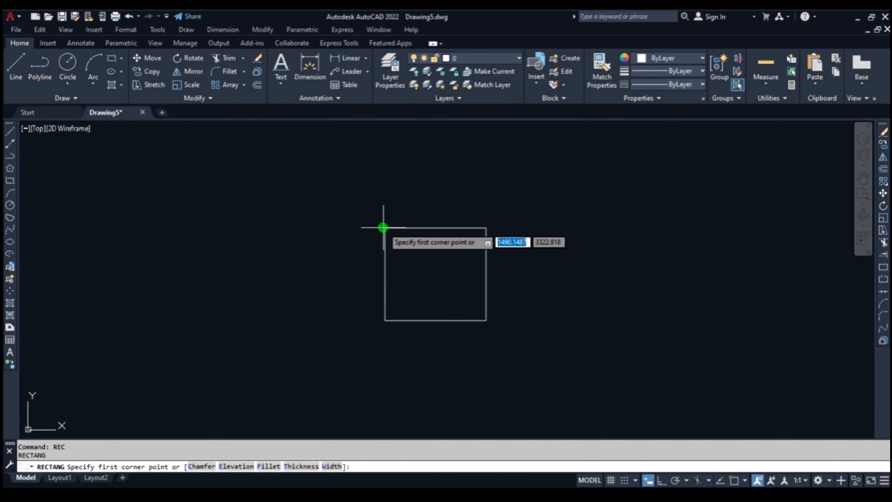
key(Escape)
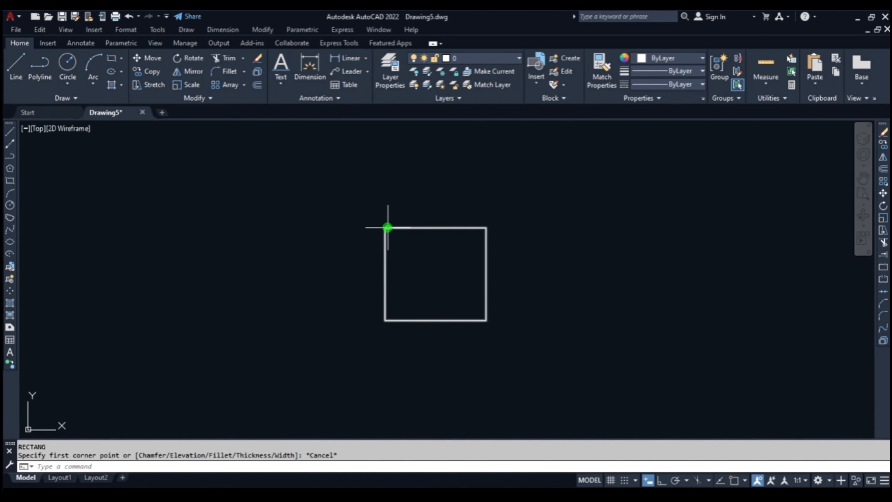
- Turn on object snap and draw a narrow full-width rectangle along the square's upper edge as the backrest
key(F3)
key(Escape)
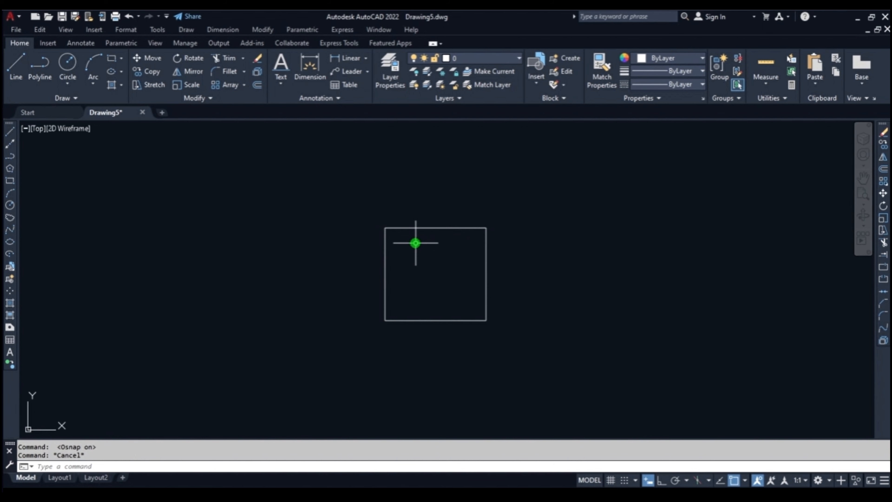
text(REC)
key(Return)
click(385, 228)
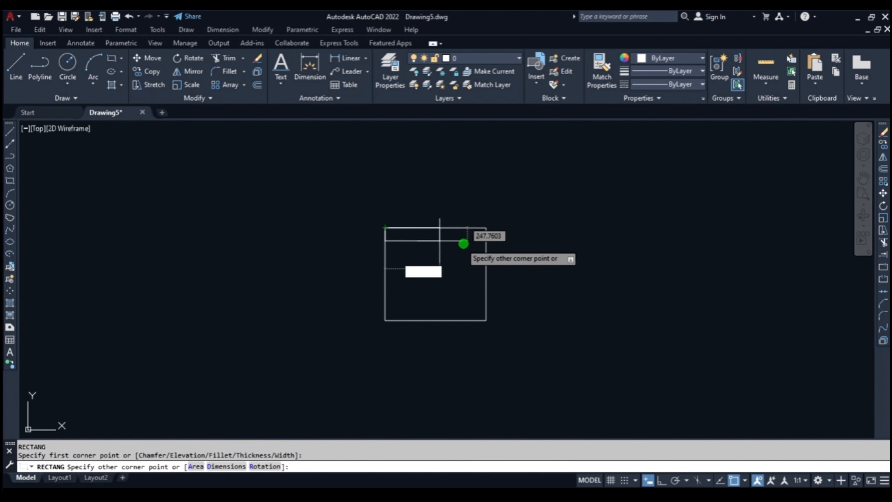
click(487, 243)
- Draw a narrow upright rectangle along the square's left edge, from the backrest down to the bottom edge, as the armrest
click(385, 243)
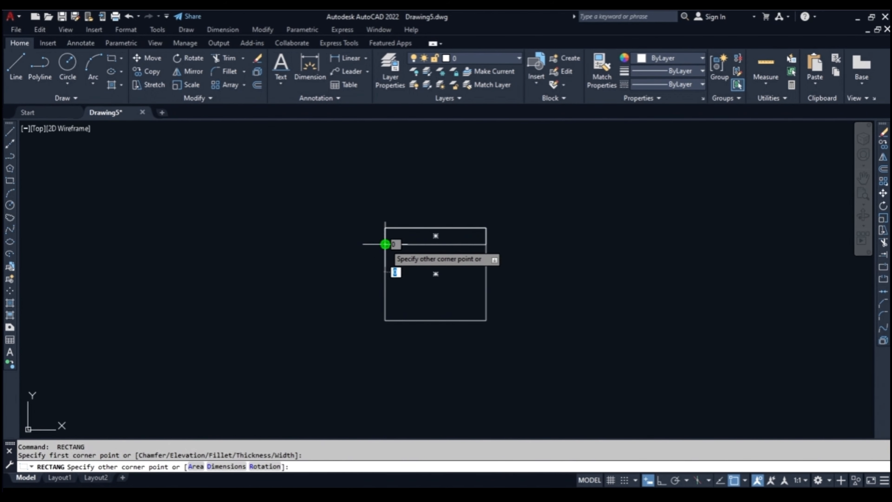
click(403, 320)
key(Escape)
key(Escape)
- Mirror the left armrest about a vertical line through the midpoint of the square's bottom edge, keeping the original
text(MI)
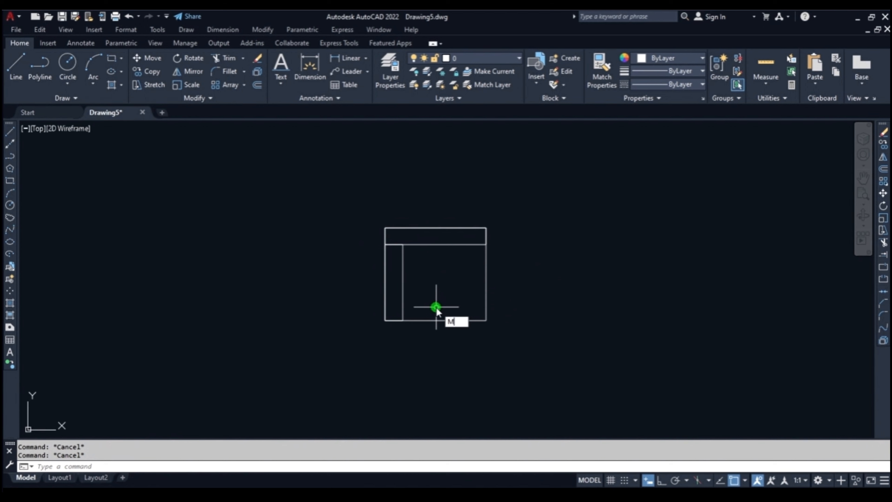
key(Return)
click(397, 273)
click(380, 299)
key(Return)
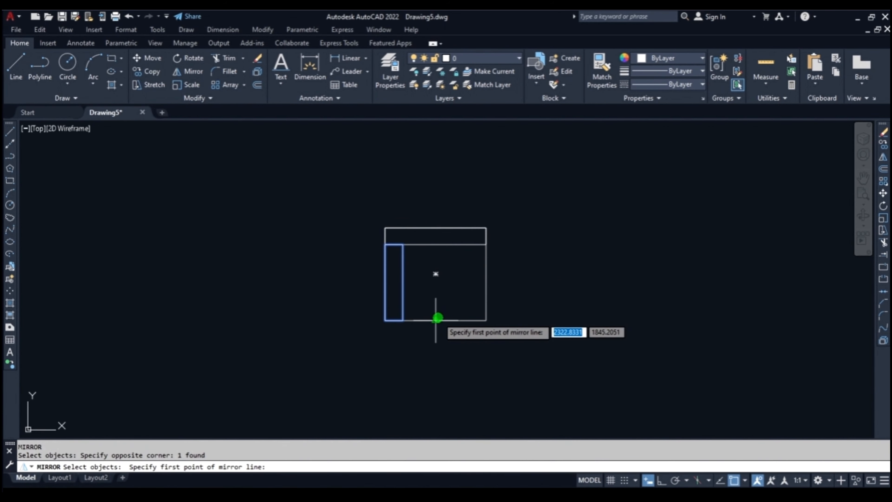
click(436, 321)
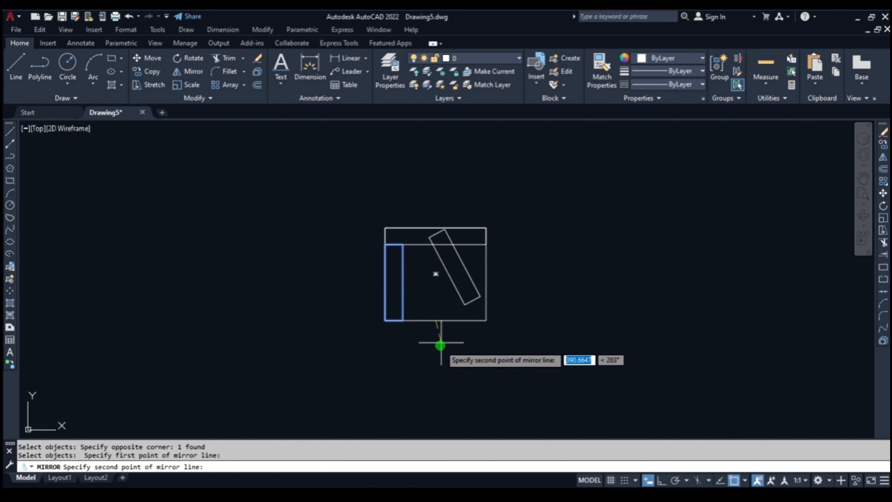
click(435, 359)
key(Return)
key(Escape)
- Create a block named CHAIR from all four rectangles, with millimetres as block unit and exploding allowed
click(529, 189)
click(404, 303)
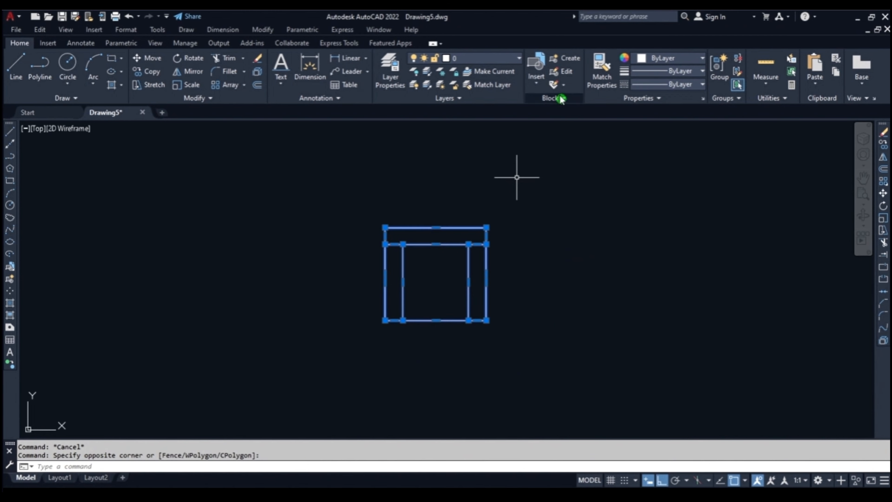
click(563, 59)
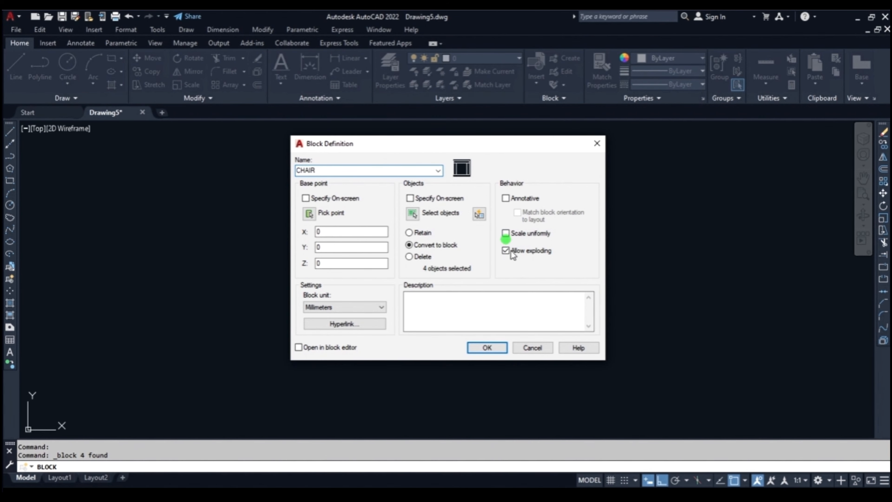
click(487, 347)
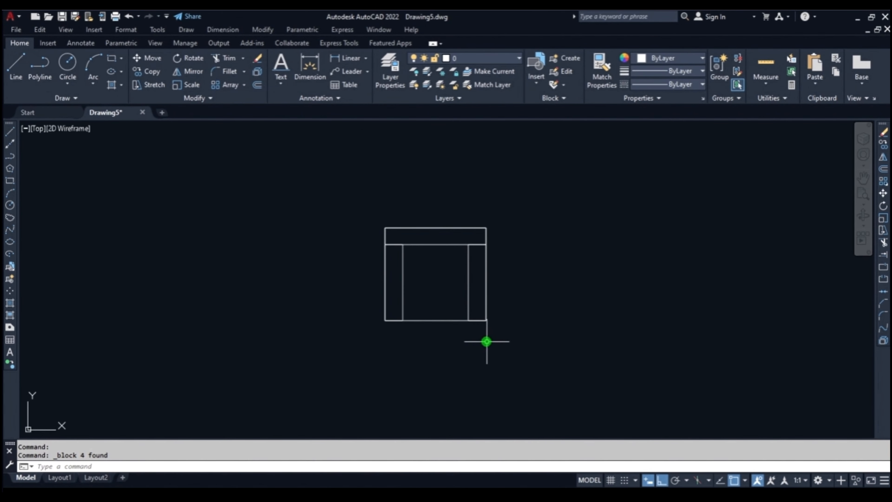
- Erase the chair block from the drawing area and check the list of insertable blocks for CHAIR
click(505, 267)
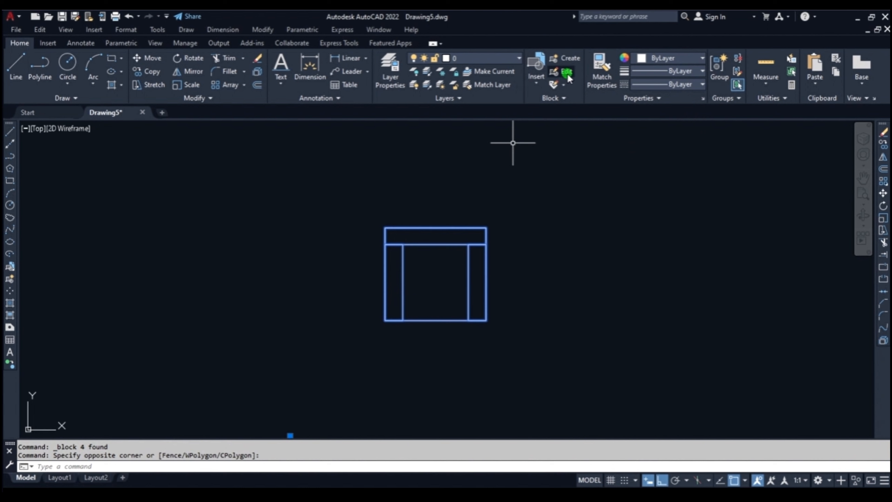
key(Escape)
click(526, 199)
click(436, 245)
key(Delete)
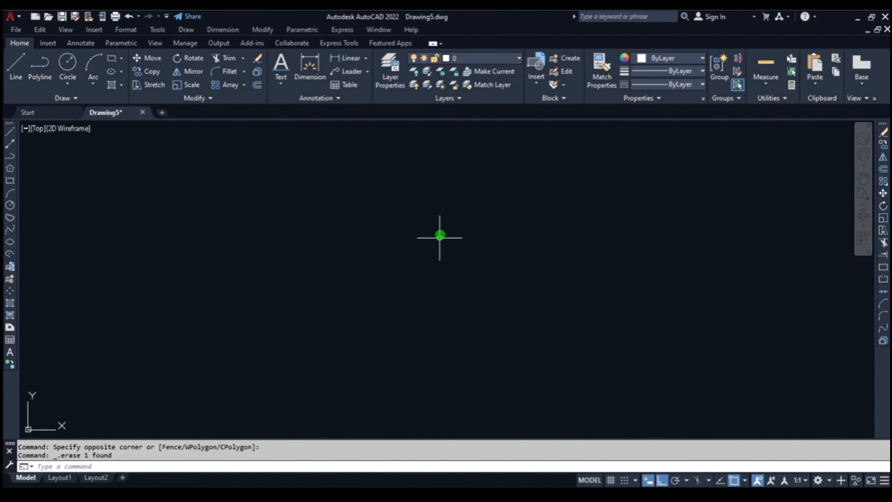
click(537, 75)
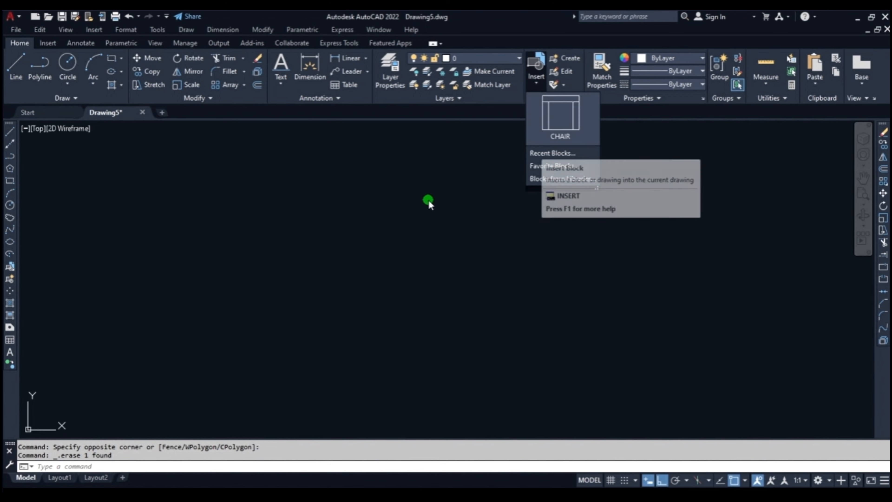
key(Escape)
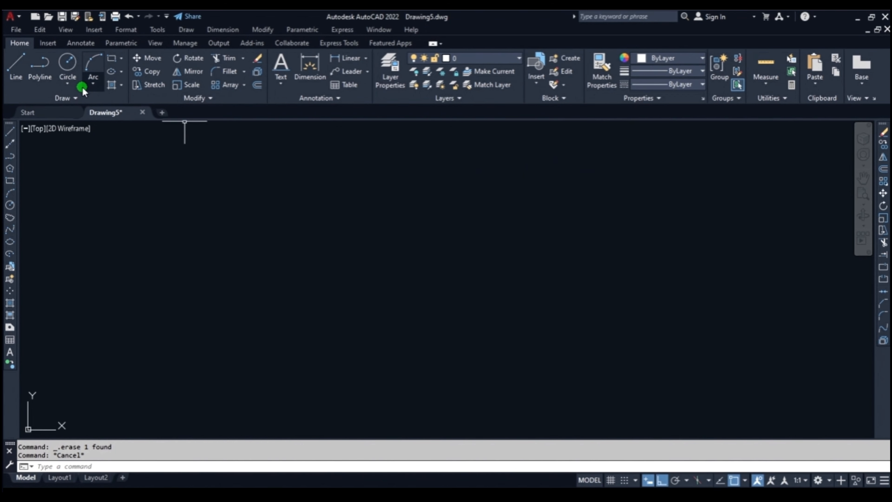
- Save the drawing as an AutoCAD Drawing Template (*.dwt) named My Project, with metric measurement and layers saved as unreconciled
click(16, 18)
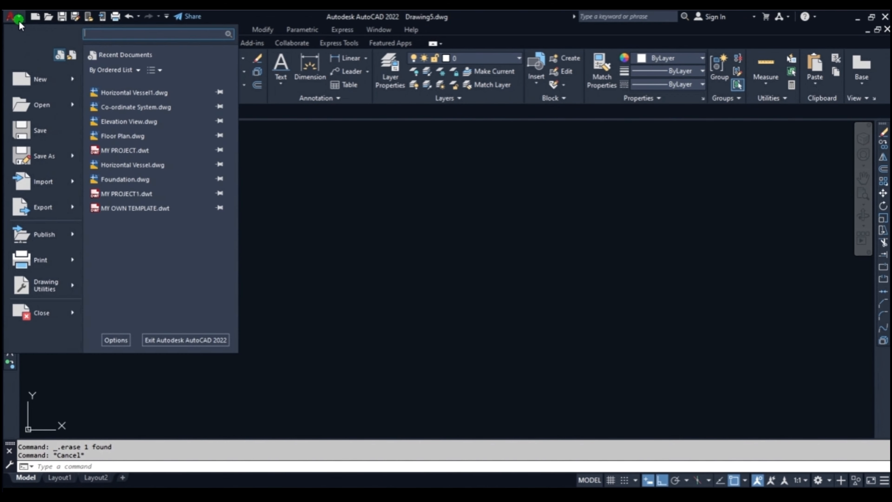
click(43, 130)
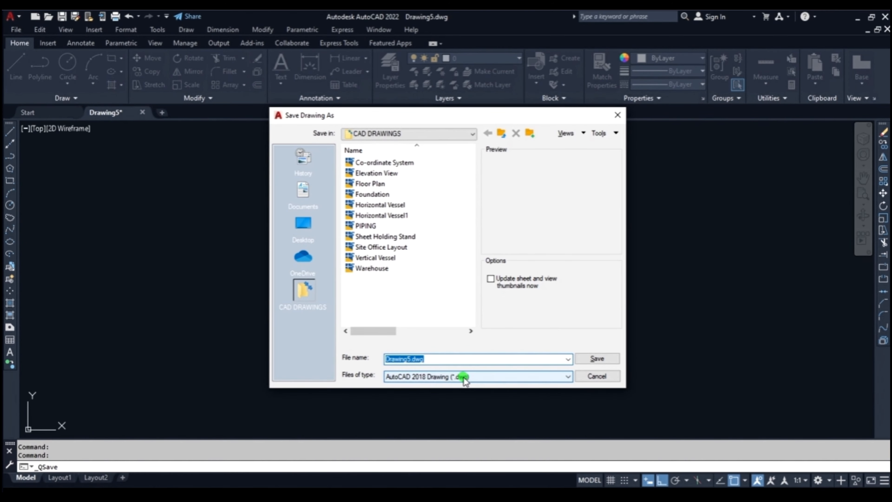
click(463, 376)
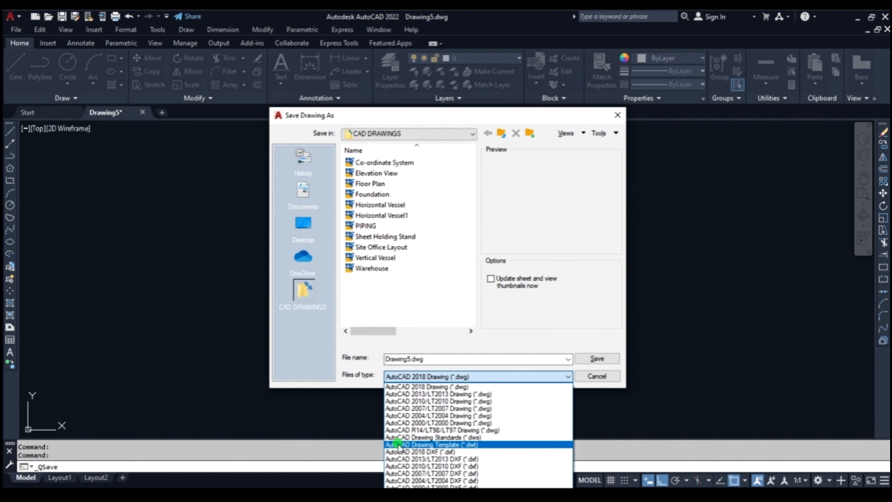
click(478, 445)
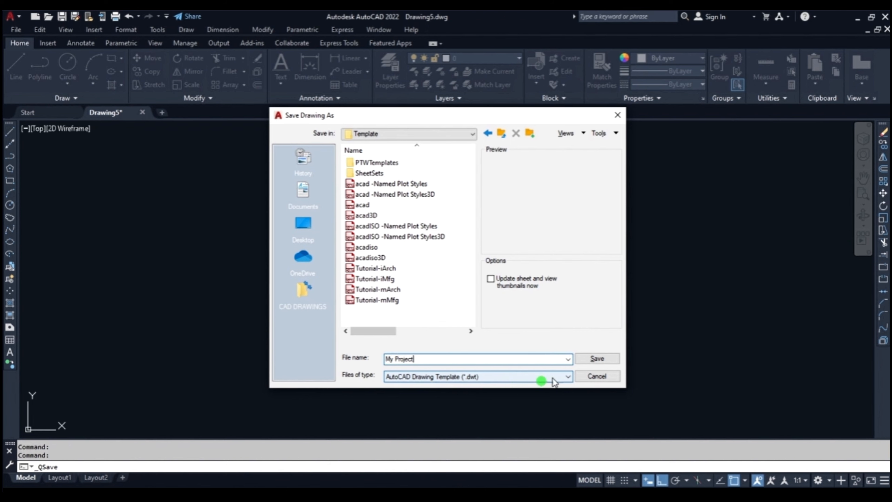
click(597, 359)
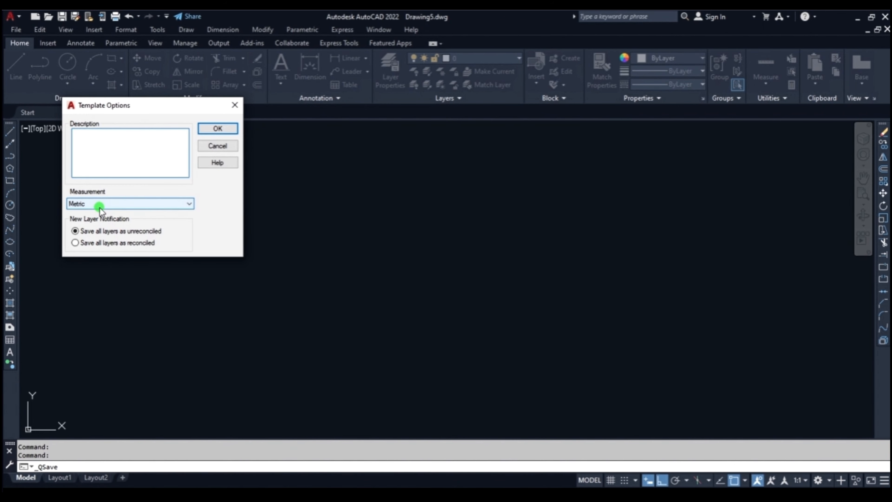
click(218, 129)
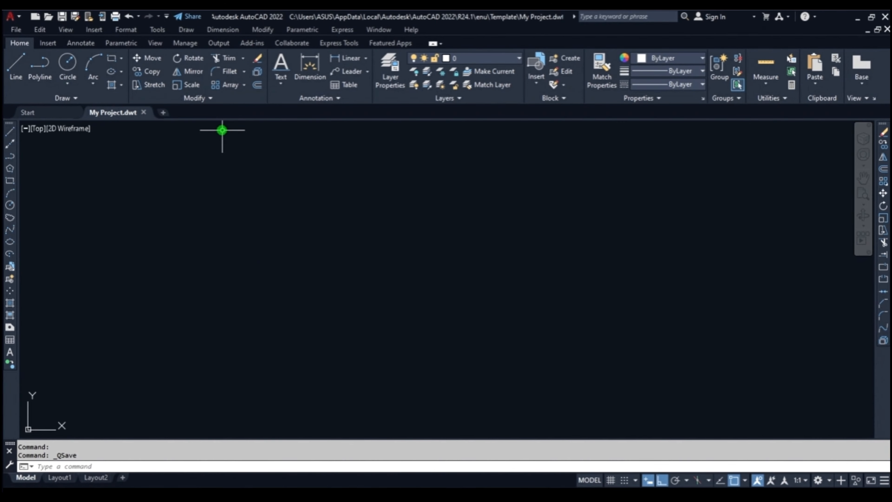
- Close the My Project.dwt template file and start a new drawing based on the My Project template
click(144, 112)
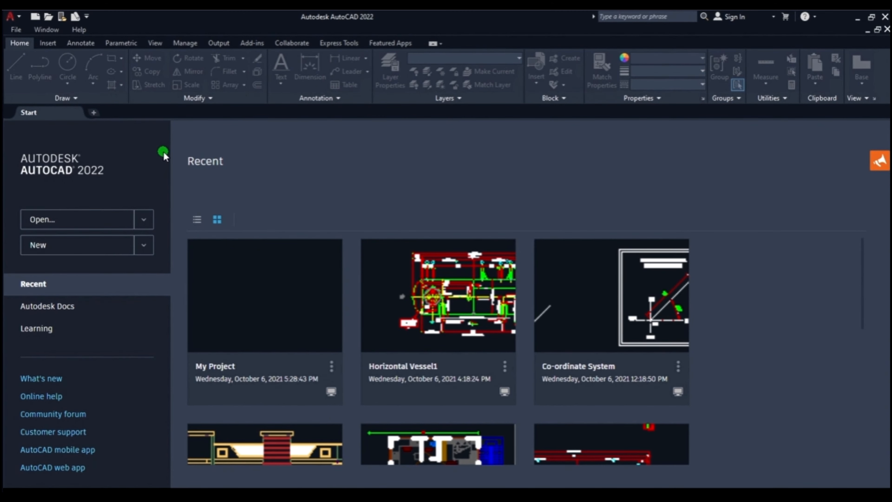
click(34, 18)
click(381, 249)
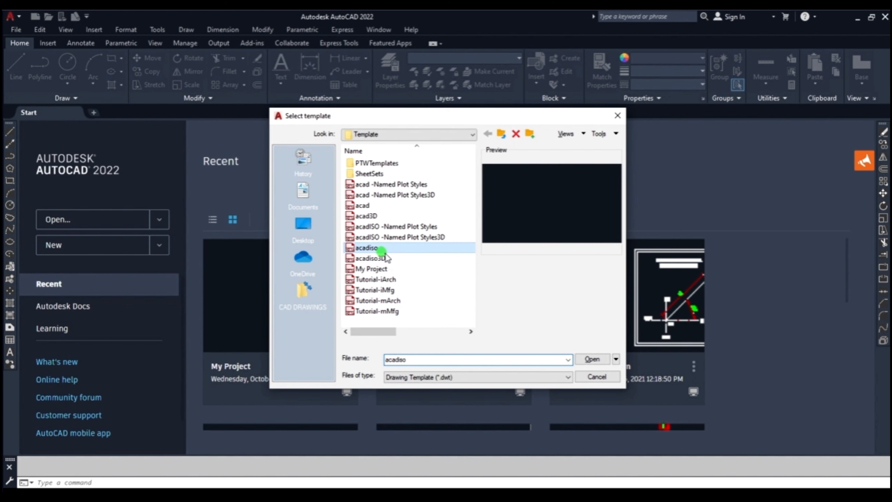
click(377, 269)
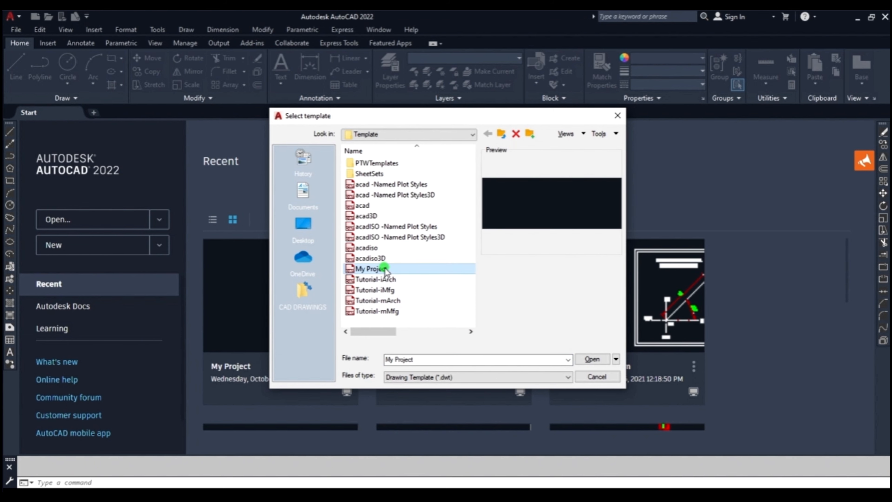
click(601, 360)
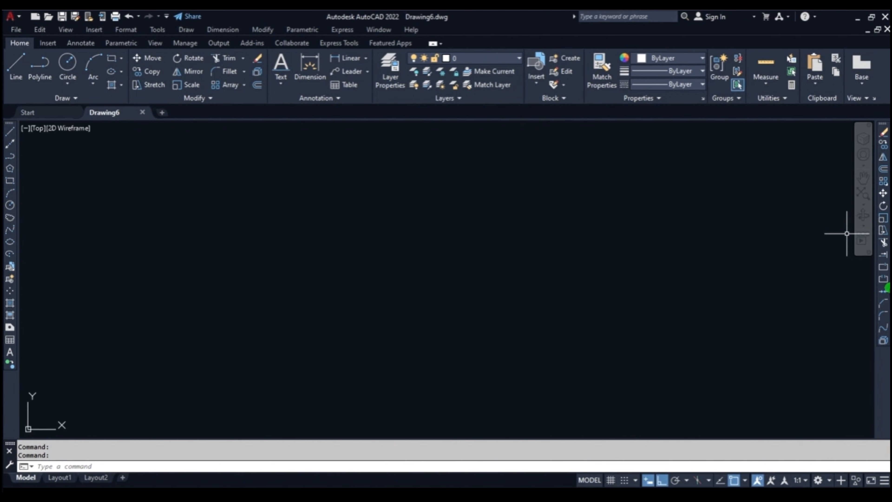
- Check the new drawing's dimension styles in the Dimension Style Manager and its current text, leader and table styles
click(324, 98)
click(276, 125)
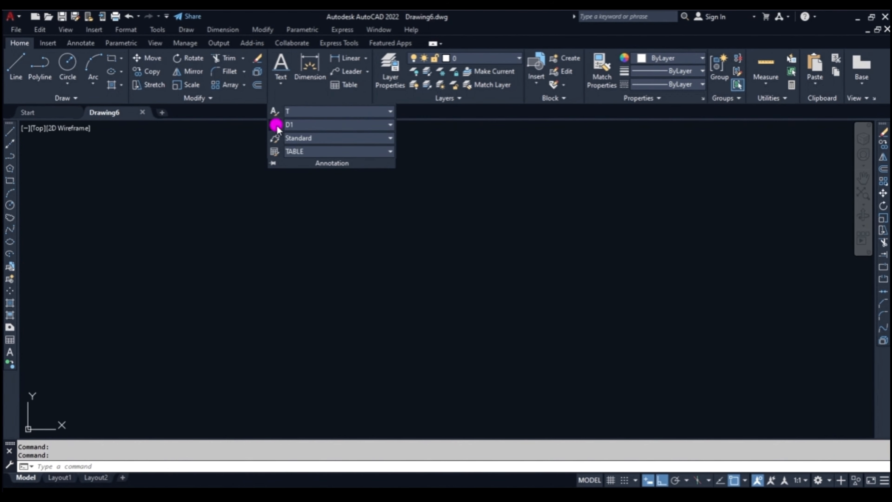
click(584, 152)
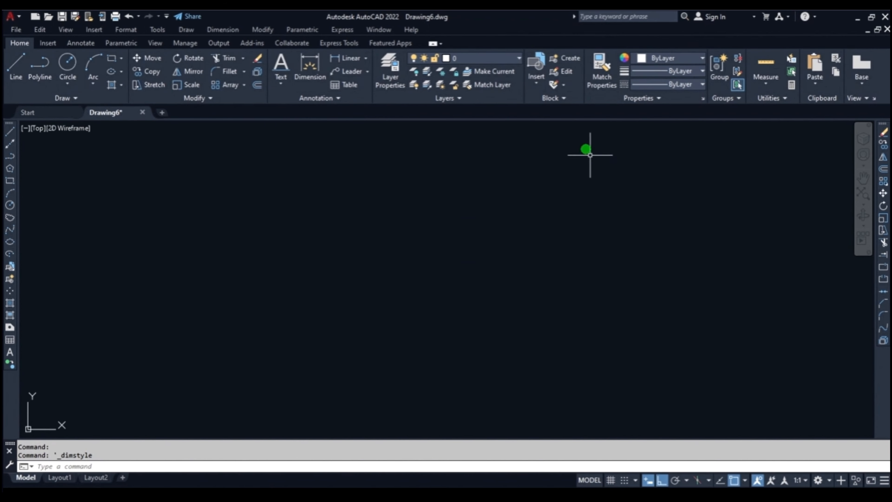
click(339, 98)
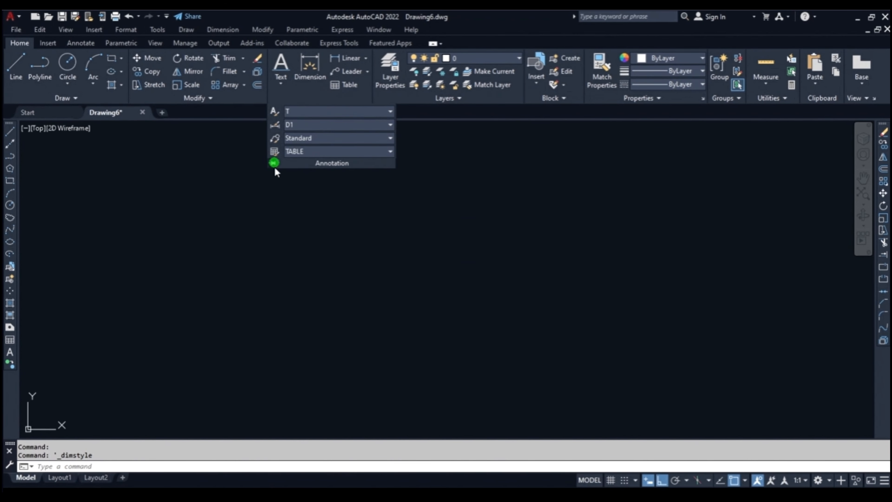
key(Escape)
key(Escape)
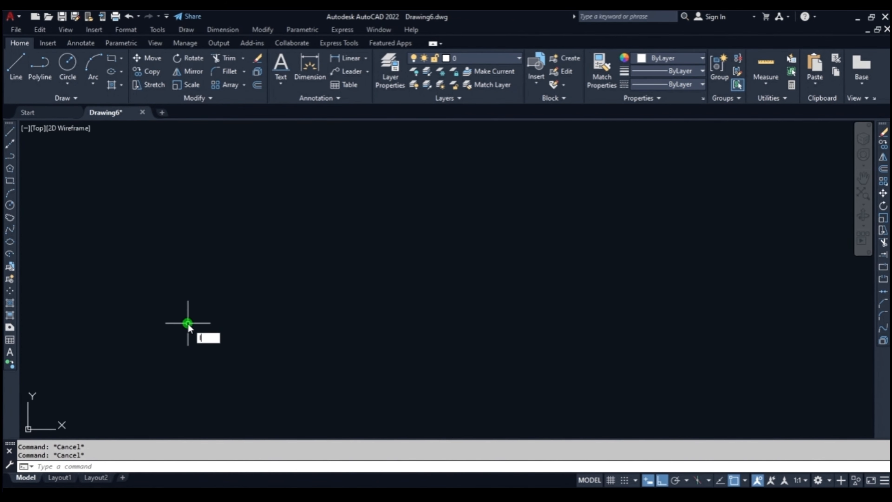
- Check the new drawing's model space limits without changing them, and the list of insertable blocks for CHAIR
text(lim)
key(Return)
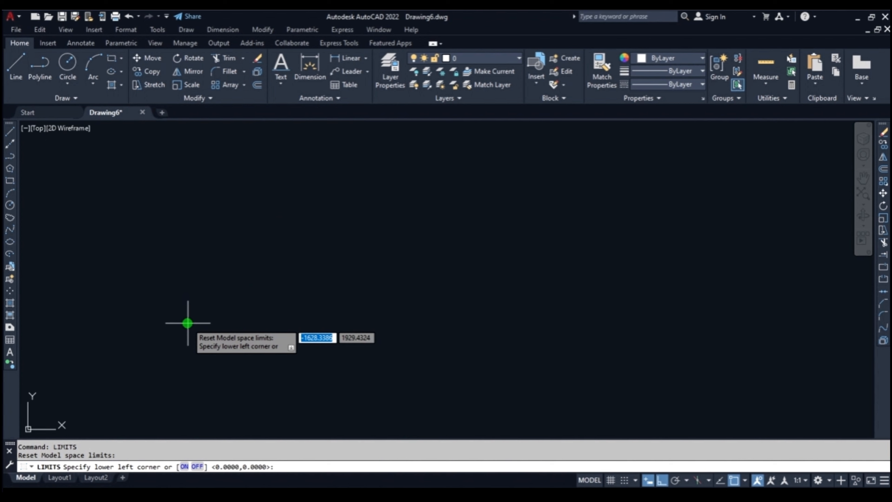
key(Return)
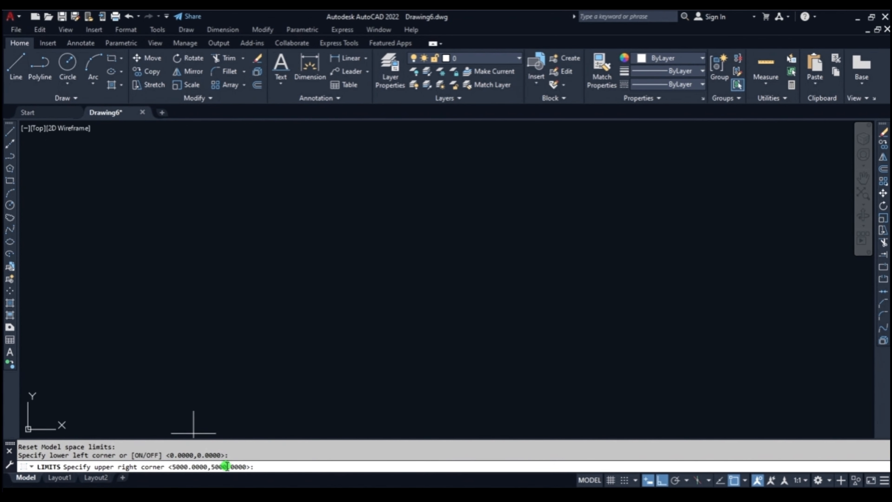
key(Escape)
click(537, 85)
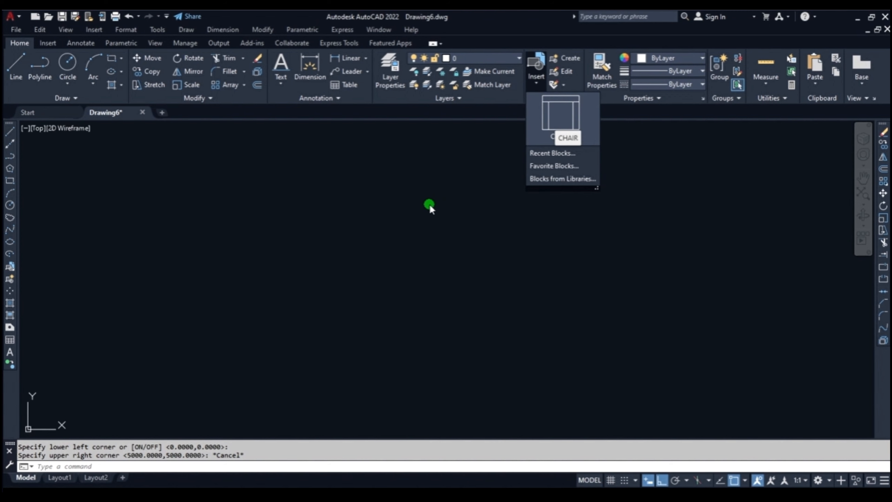
click(429, 205)
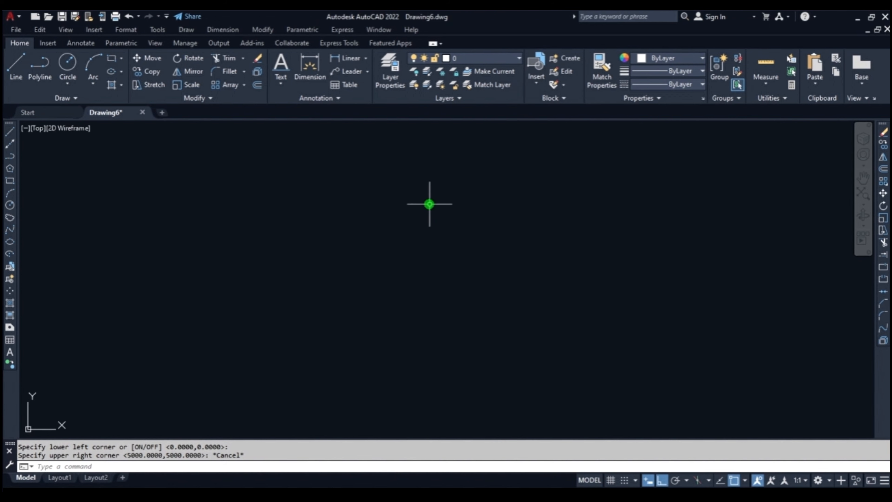